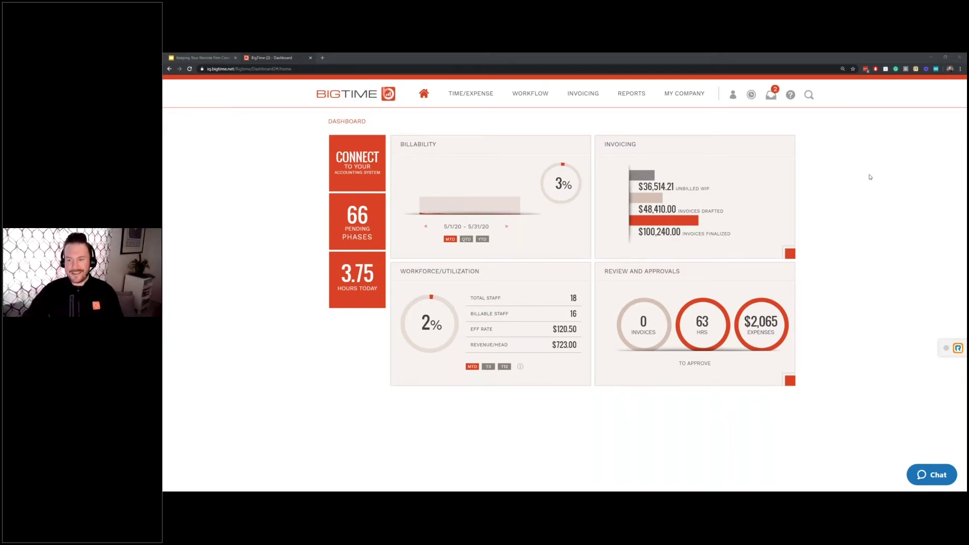
{"action": "key", "text": "alt+Tab"}
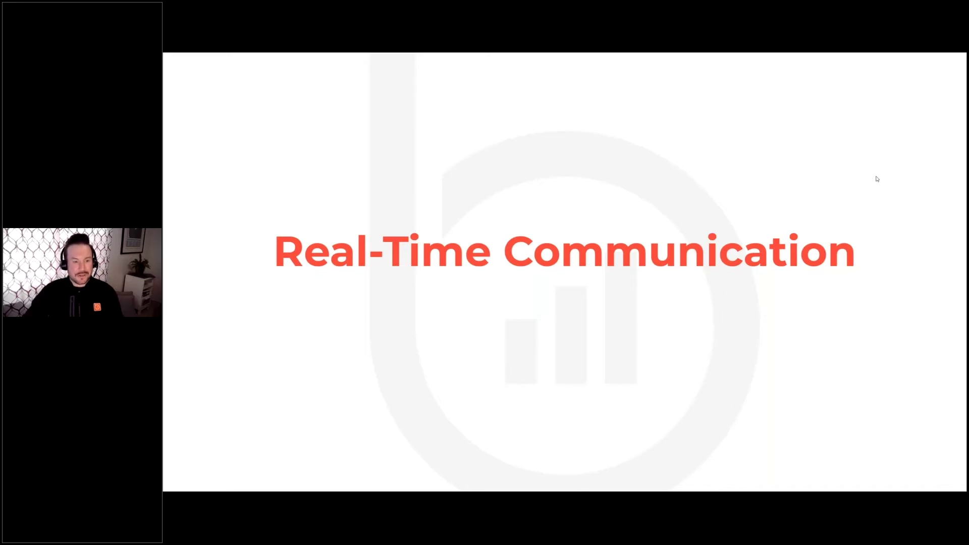
{"action": "key", "text": "alt+Tab"}
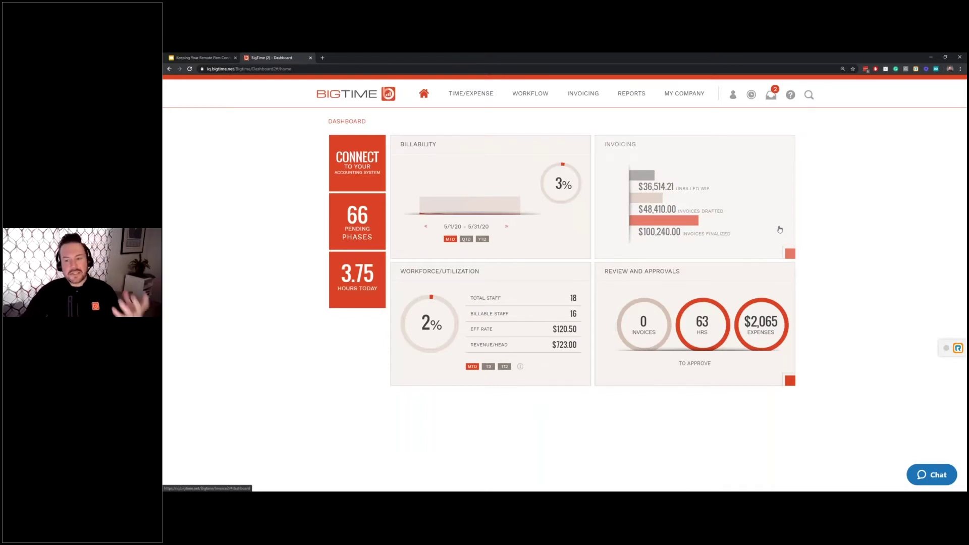
{"action": "left_click", "coordinate": [734, 104]}
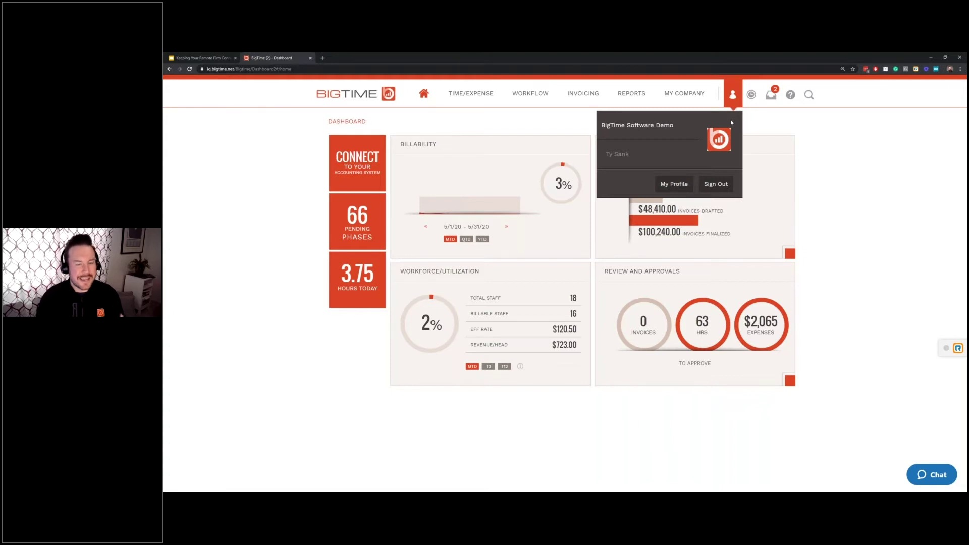
Step: Open the company's Integrations page and look through all the applications available to connect
{"action": "mouse_move", "coordinate": [700, 101]}
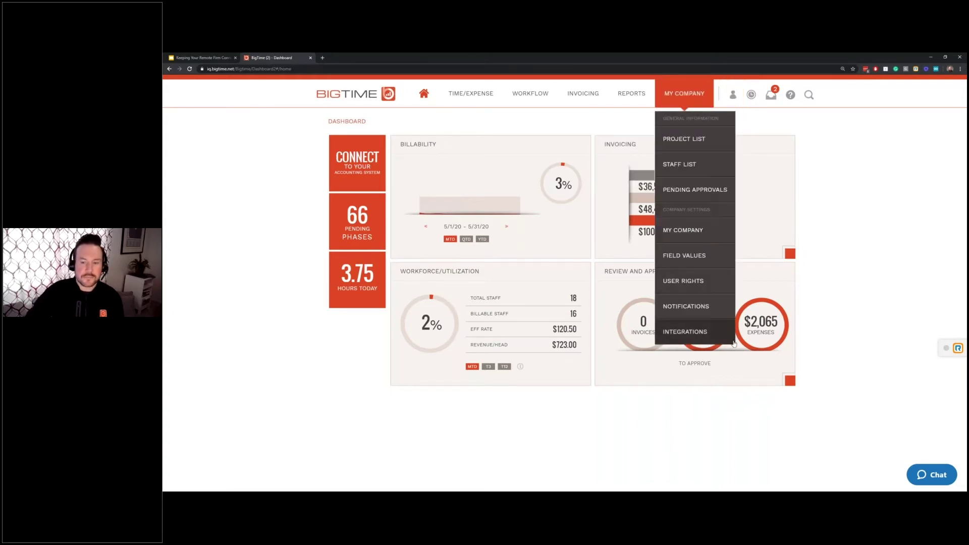
{"action": "left_click", "coordinate": [704, 331]}
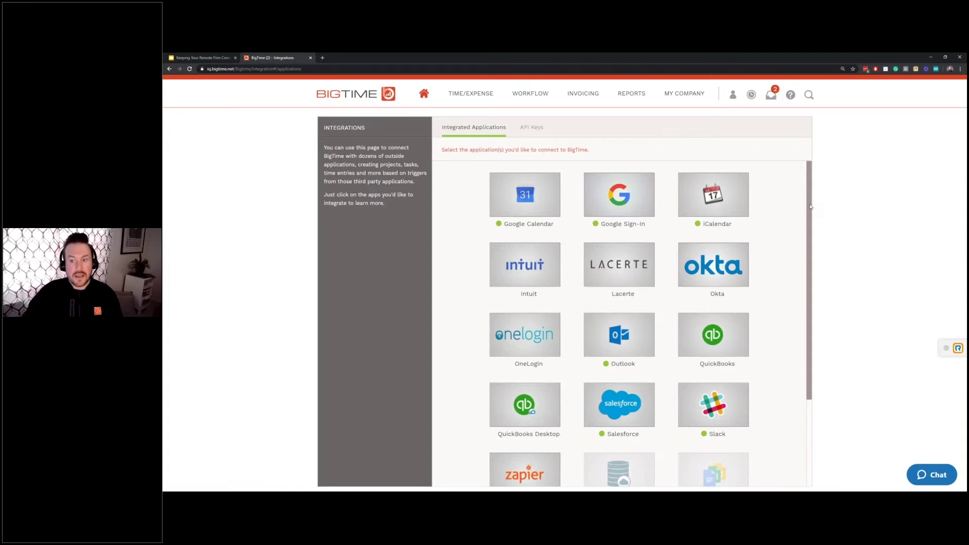
{"action": "left_click_drag", "start_coordinate": [808, 207], "coordinate": [809, 251]}
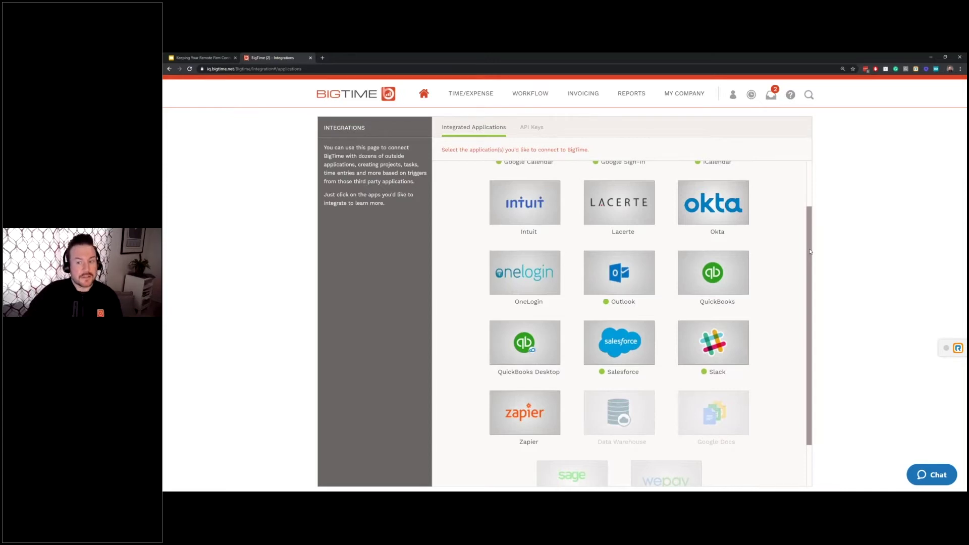
{"action": "left_click_drag", "start_coordinate": [809, 251], "coordinate": [803, 292]}
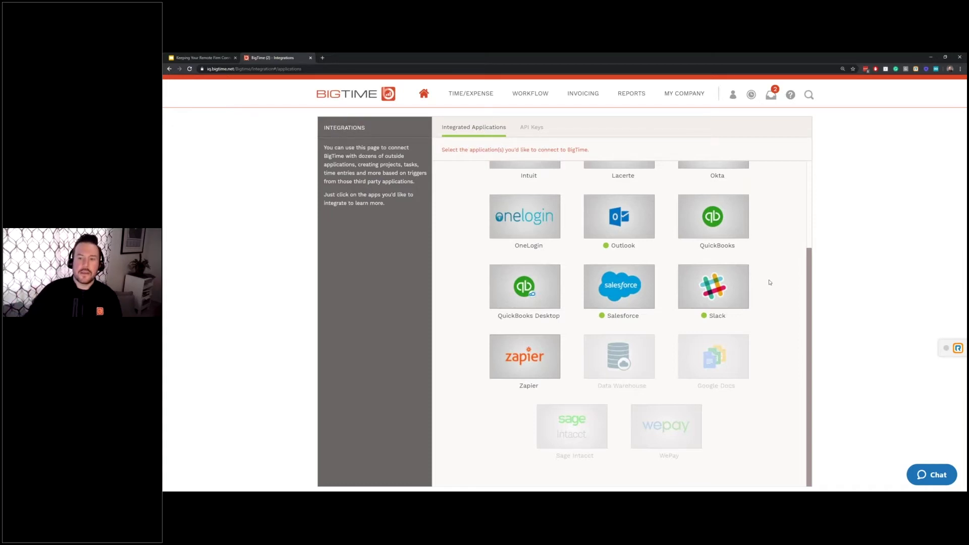
Step: Open the company's notification settings and look through the notification categories
{"action": "left_click", "coordinate": [691, 93]}
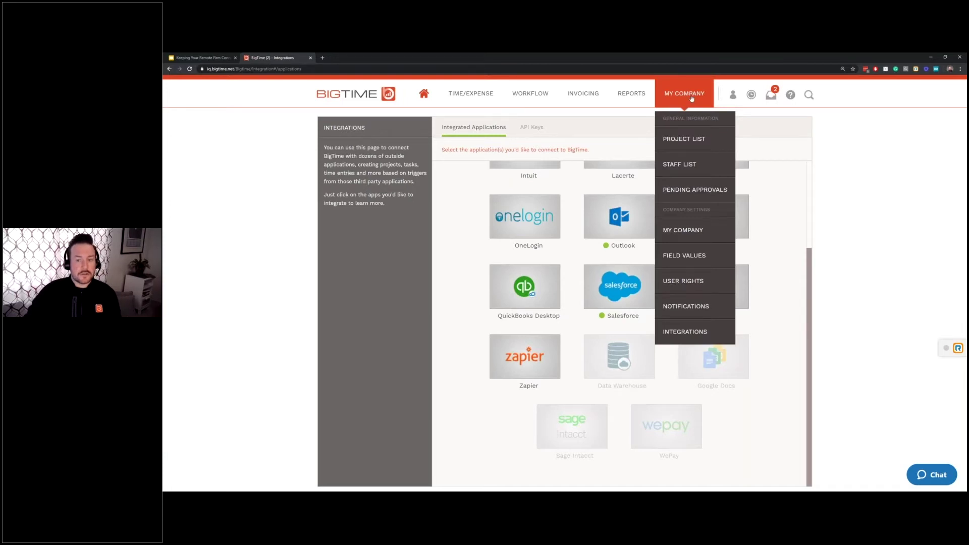
{"action": "left_click", "coordinate": [705, 313]}
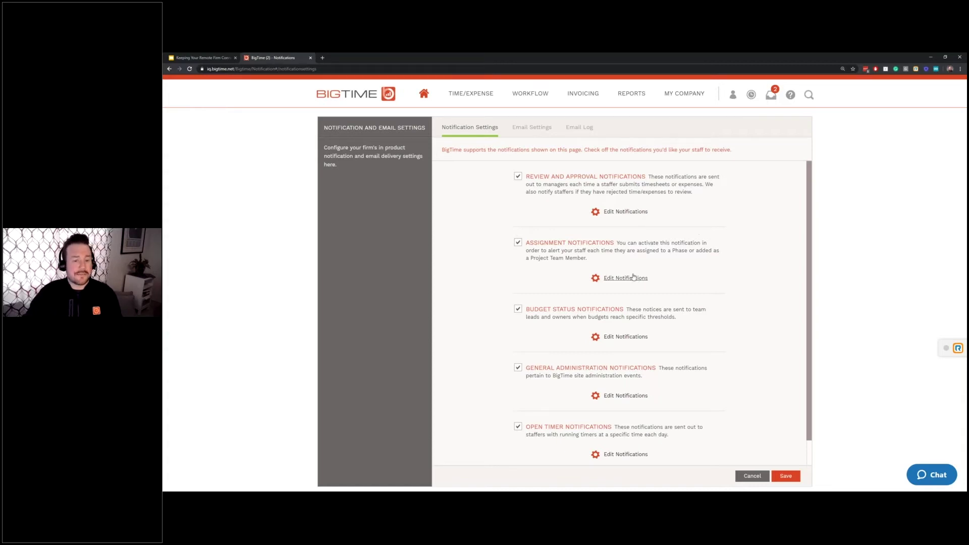
{"action": "scroll", "coordinate": [671, 359], "scroll_direction": "down", "scroll_amount": 1}
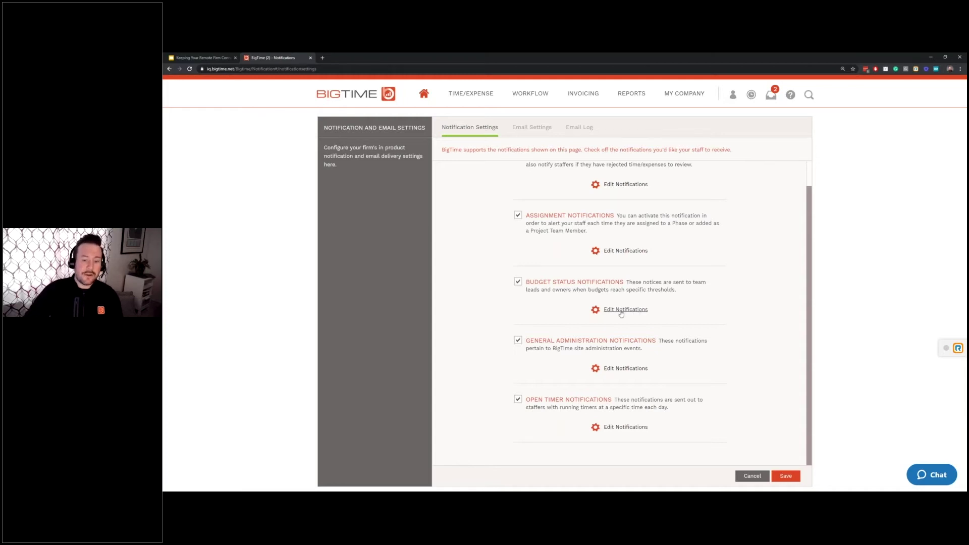
Step: View the Project Input Charges Update notice under Budget Status Notifications, including its message and thresholds, and close it without saving
{"action": "left_click", "coordinate": [621, 312]}
{"action": "left_click", "coordinate": [736, 135]}
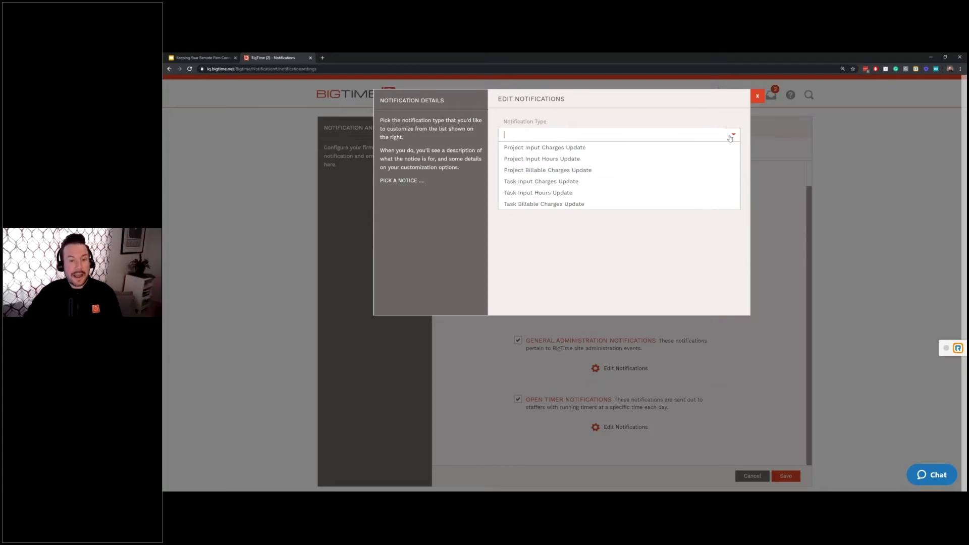
{"action": "key", "text": "Down"}
{"action": "key", "text": "Return"}
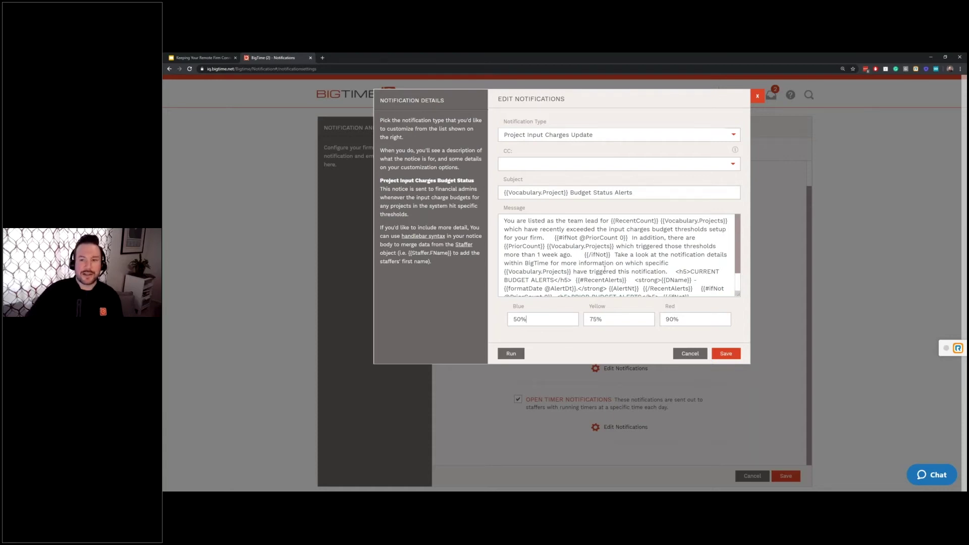
{"action": "left_click", "coordinate": [756, 97]}
{"action": "scroll", "coordinate": [727, 191], "scroll_direction": "up", "scroll_amount": 1}
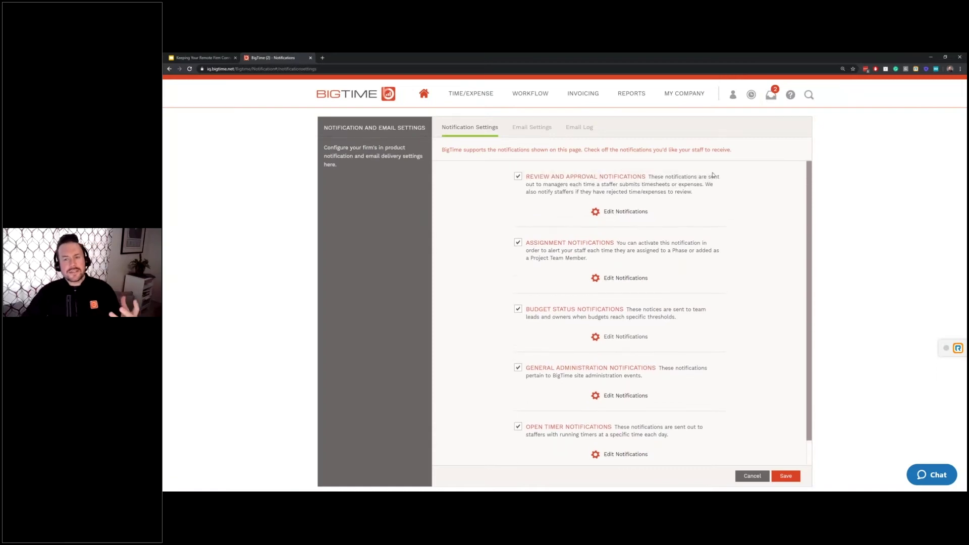
Step: Return to the home dashboard
{"action": "left_click", "coordinate": [424, 100]}
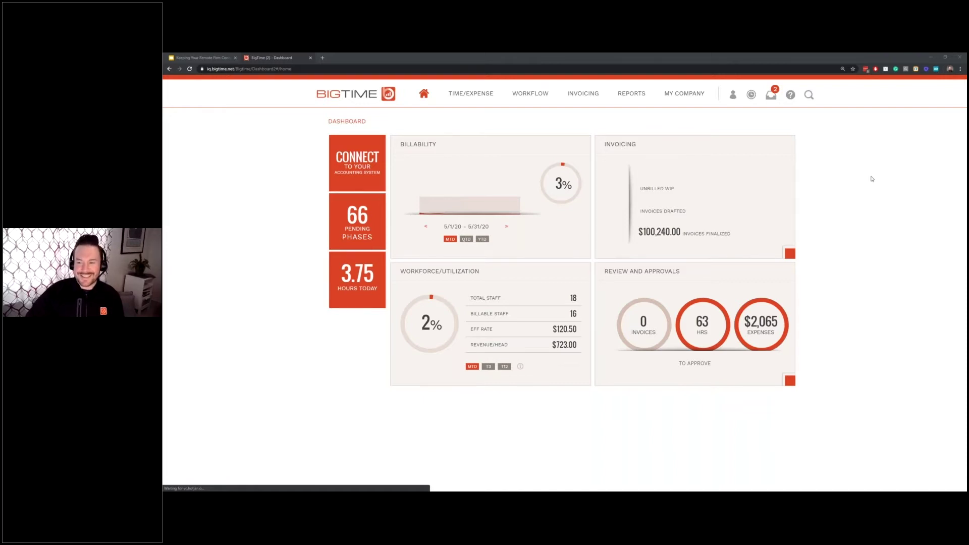
{"action": "key", "text": "alt+Tab"}
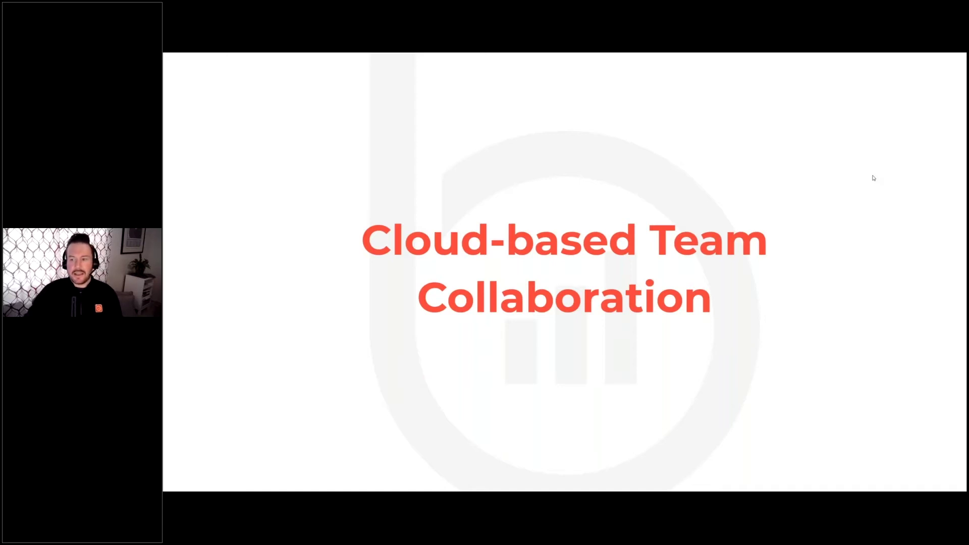
{"action": "key", "text": "Escape"}
Step: Open the project 20-0205 May Webinar Series - Keeping Connected from the company's project list
{"action": "left_click", "coordinate": [692, 100]}
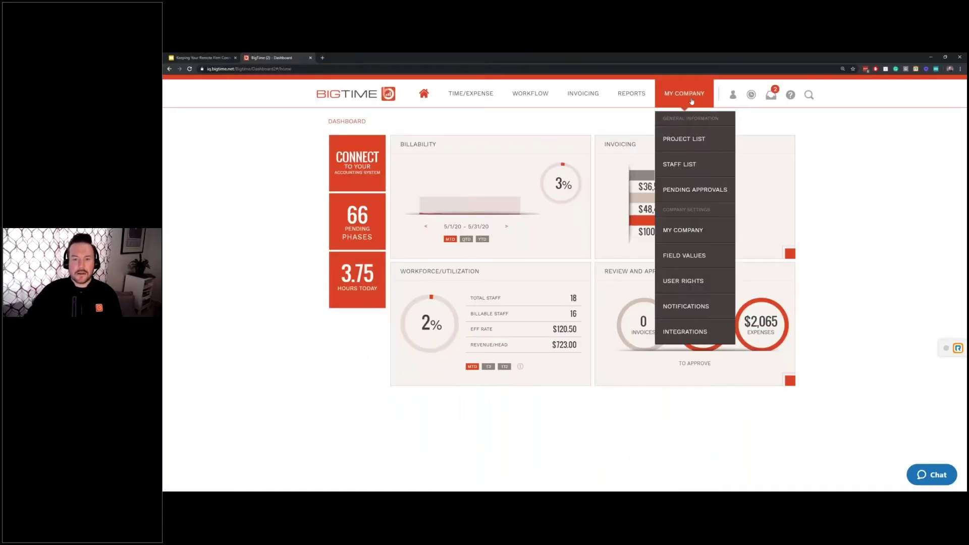
{"action": "left_click", "coordinate": [698, 141]}
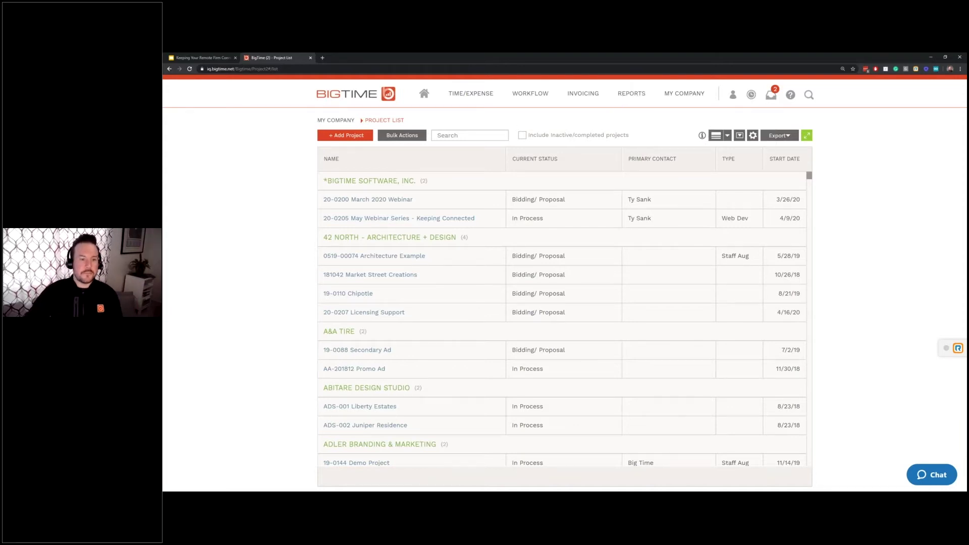
{"action": "left_click", "coordinate": [401, 219]}
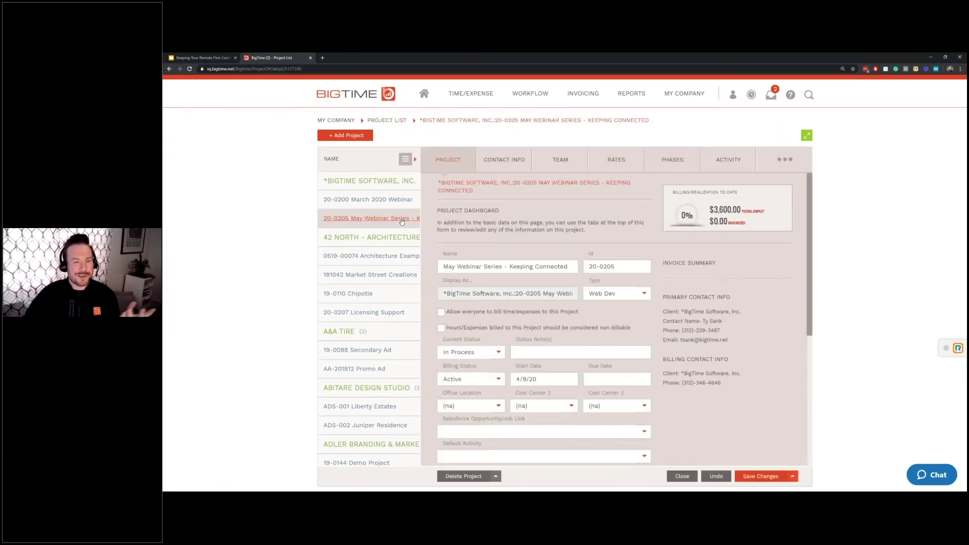
{"action": "triple_click", "coordinate": [480, 209]}
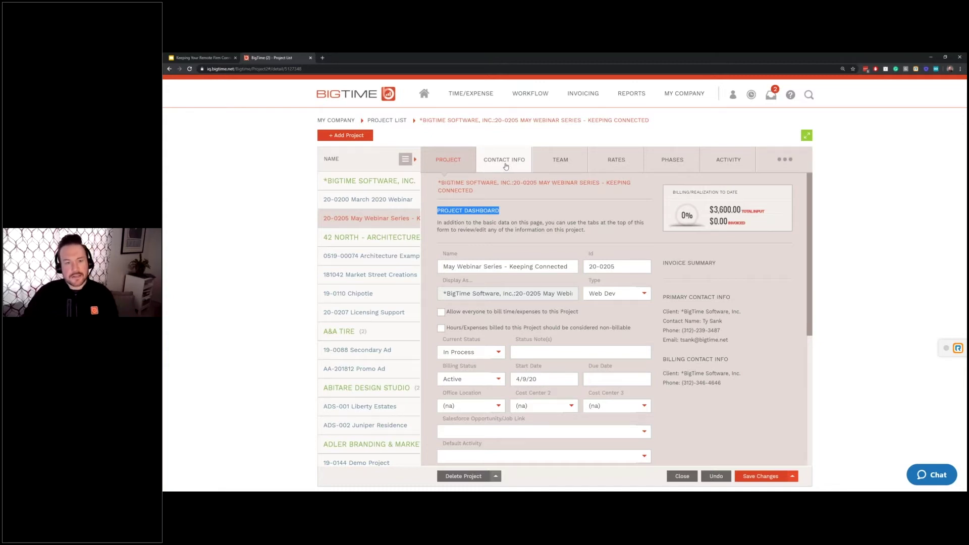
Step: Add another staff member to the May Webinar Series project's team and save the changes
{"action": "left_click", "coordinate": [551, 167]}
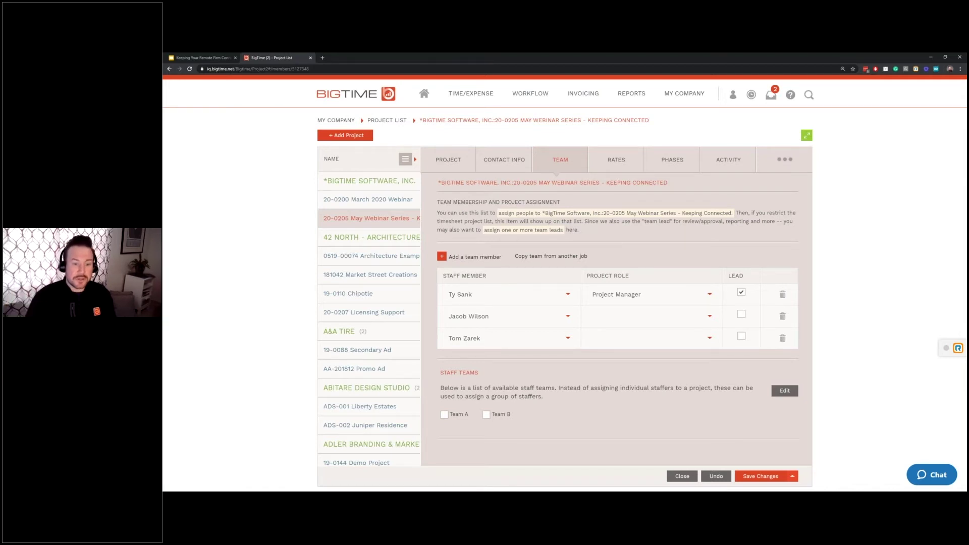
{"action": "left_click", "coordinate": [481, 258]}
{"action": "type", "text": "kaa"}
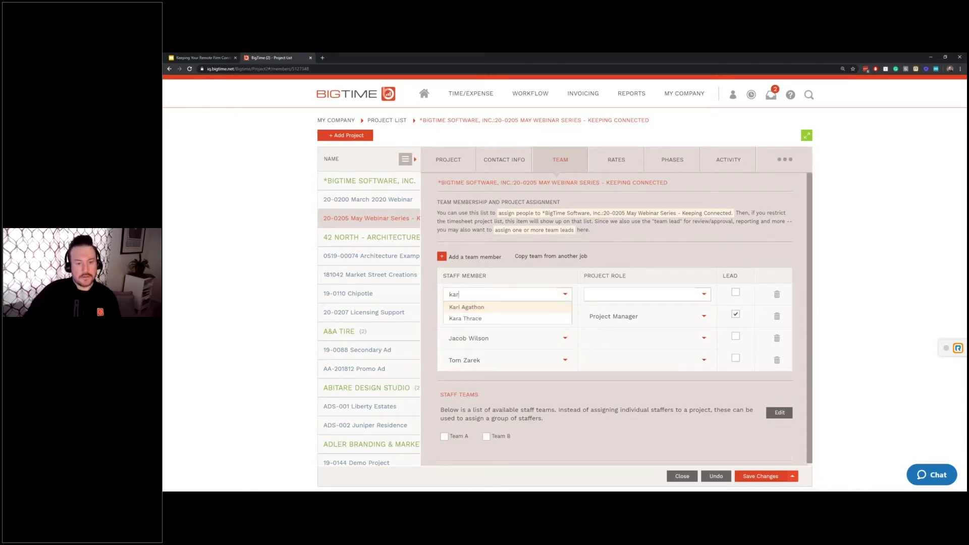
{"action": "left_click", "coordinate": [473, 316]}
{"action": "left_click", "coordinate": [745, 477]}
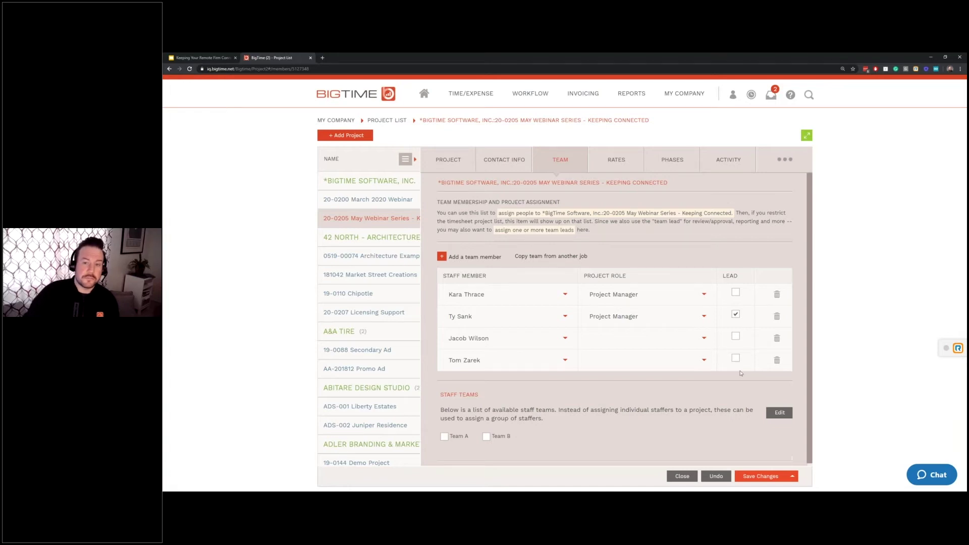
Step: Open the editor for the project's phases and expand it to full-page view
{"action": "left_click", "coordinate": [673, 160]}
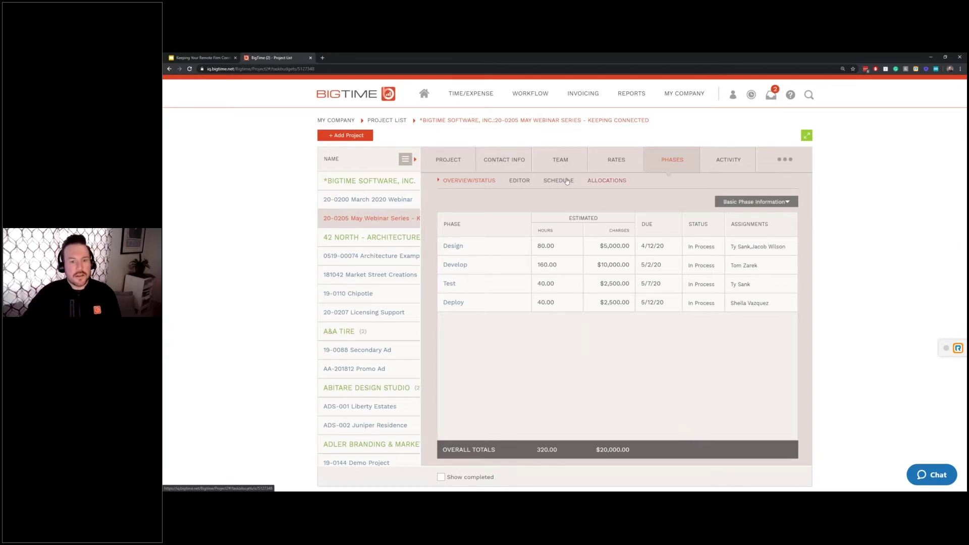
{"action": "left_click", "coordinate": [521, 186]}
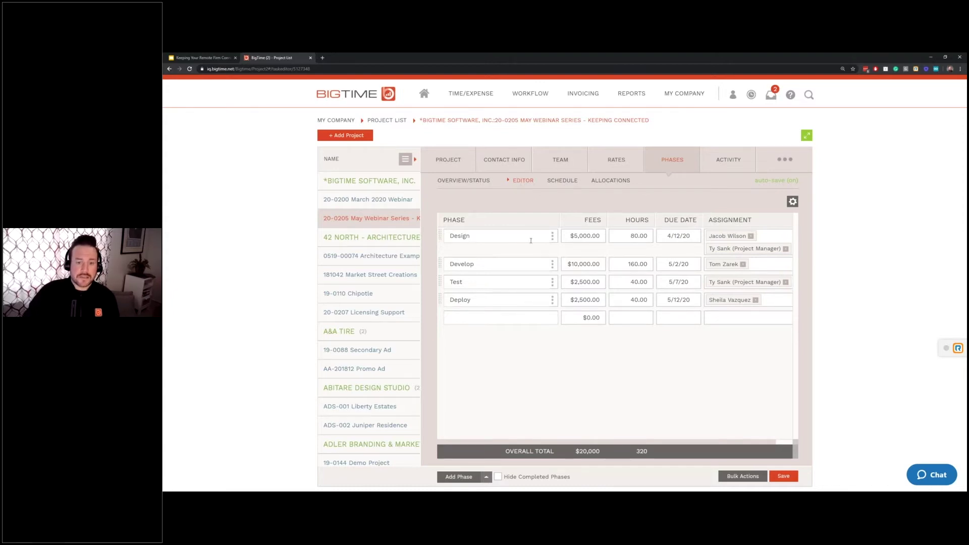
{"action": "left_click", "coordinate": [592, 235]}
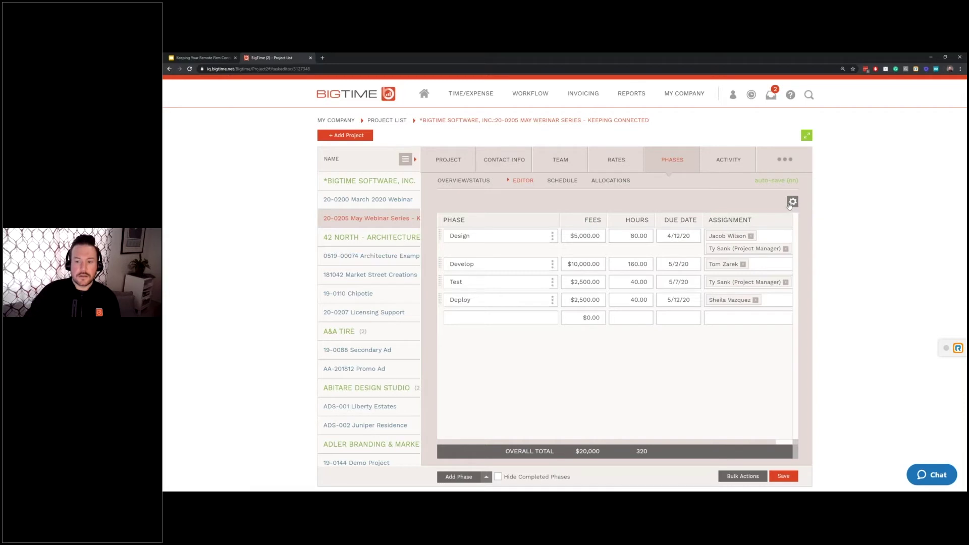
{"action": "left_click", "coordinate": [806, 136]}
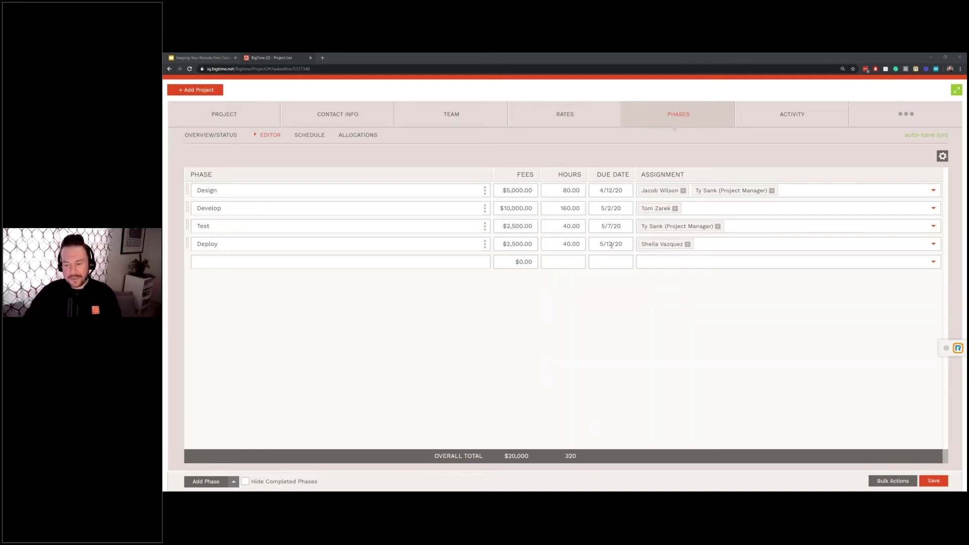
Step: Assign the project manager who leads the team to the Deploy phase as an additional assignee and save the phases
{"action": "left_click", "coordinate": [933, 244]}
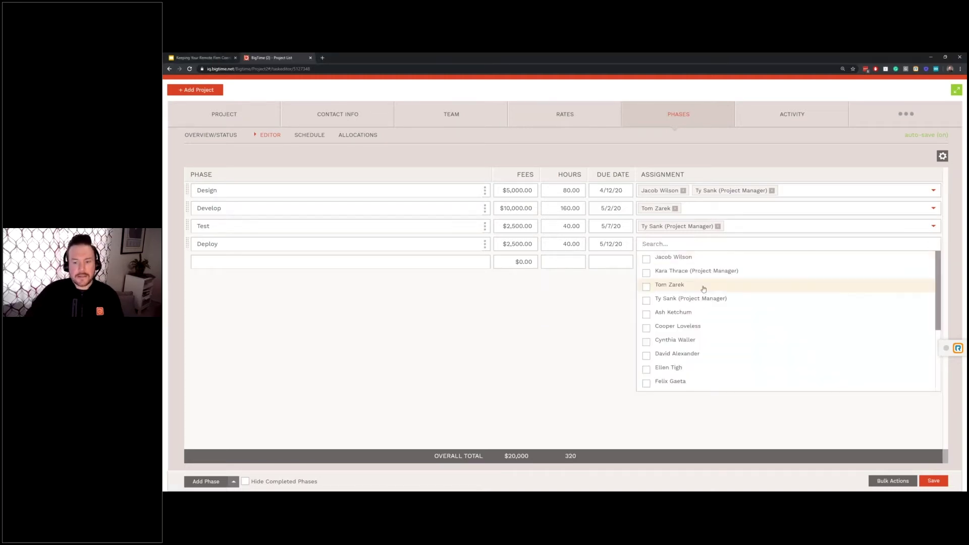
{"action": "left_click", "coordinate": [661, 300]}
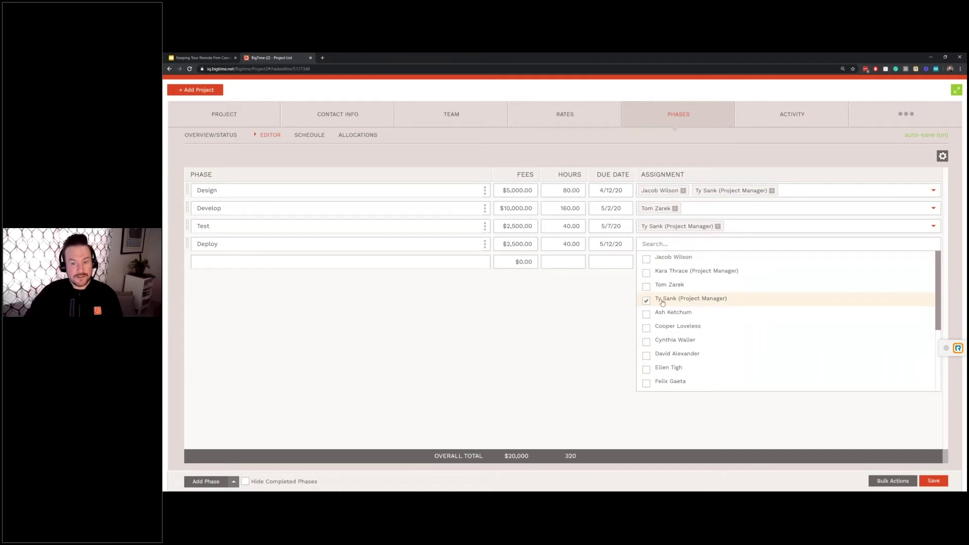
{"action": "left_click", "coordinate": [579, 306]}
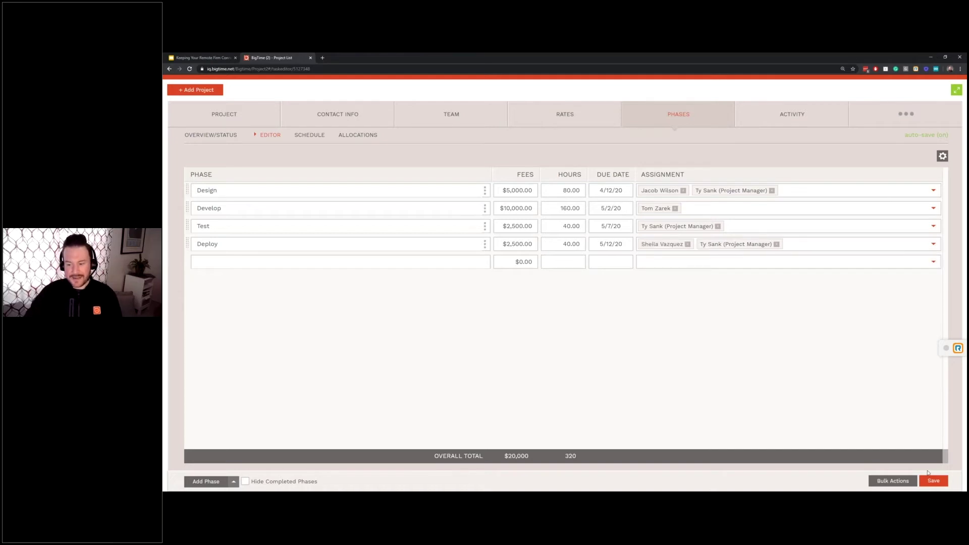
{"action": "left_click", "coordinate": [933, 481]}
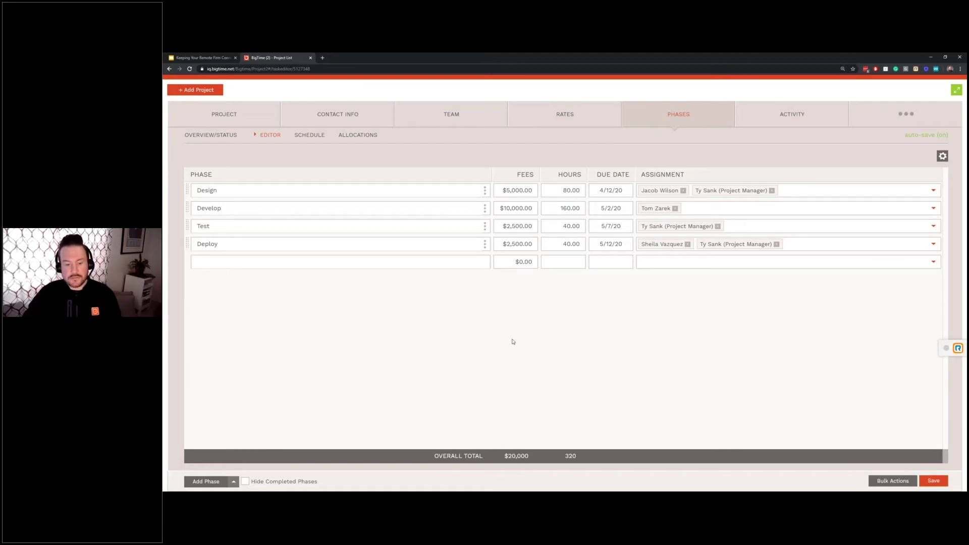
{"action": "left_click", "coordinate": [935, 482]}
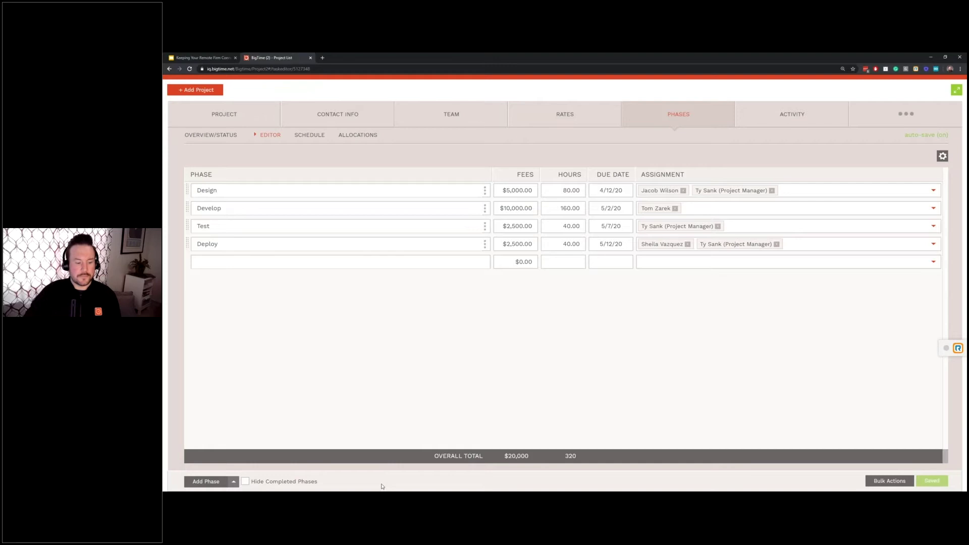
Step: Switch to Slack to read today's task assignment notice from BigTime, and return to the phase editor in its normal-size view
{"action": "left_click", "coordinate": [382, 500]}
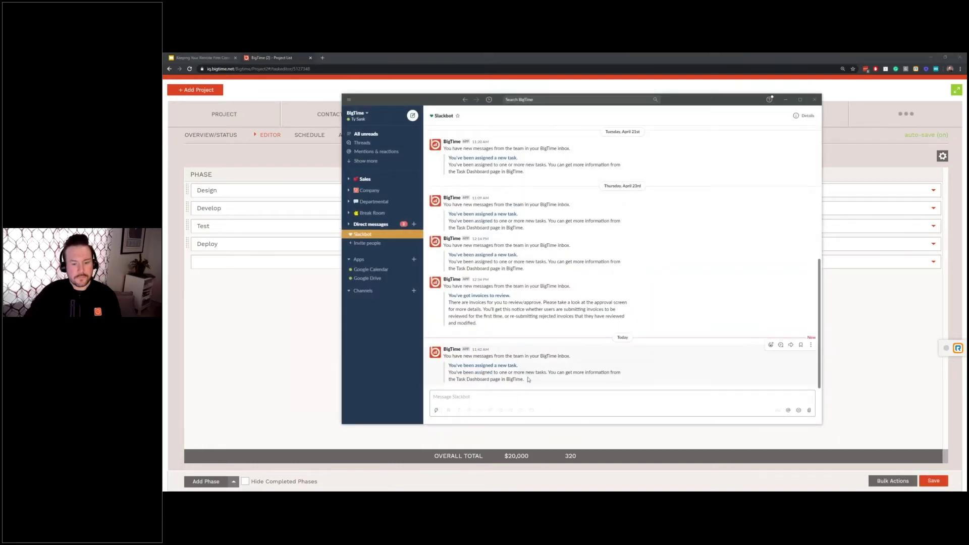
{"action": "left_click_drag", "start_coordinate": [523, 380], "coordinate": [447, 364]}
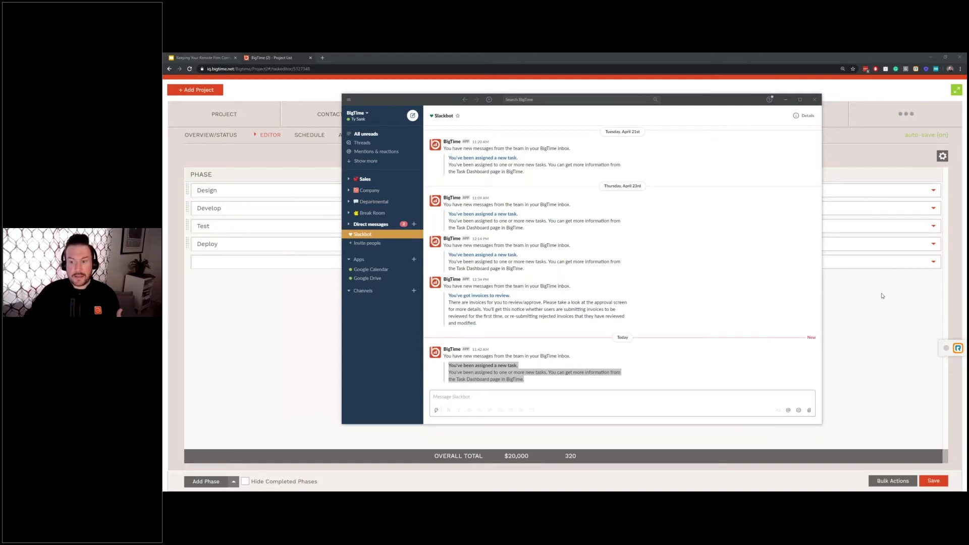
{"action": "left_click", "coordinate": [864, 281]}
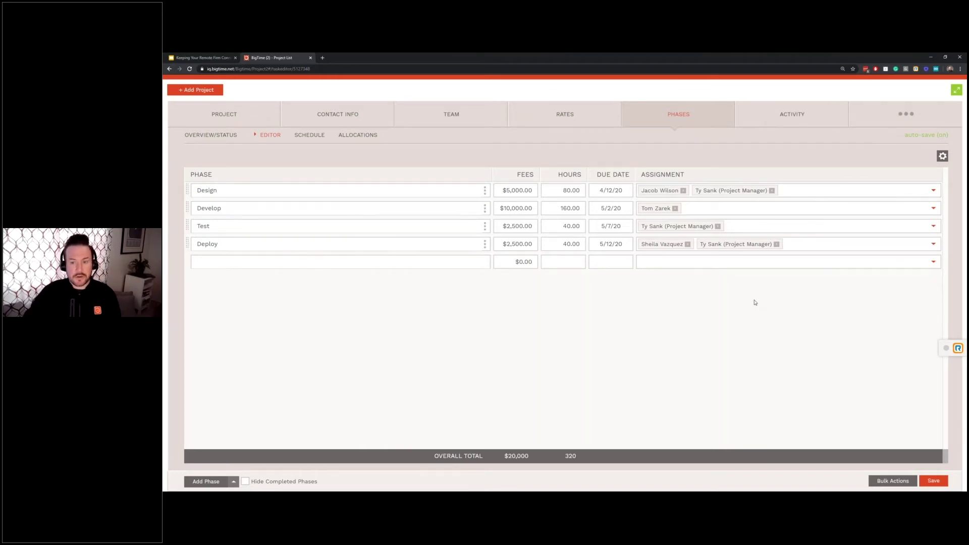
{"action": "left_click", "coordinate": [956, 90]}
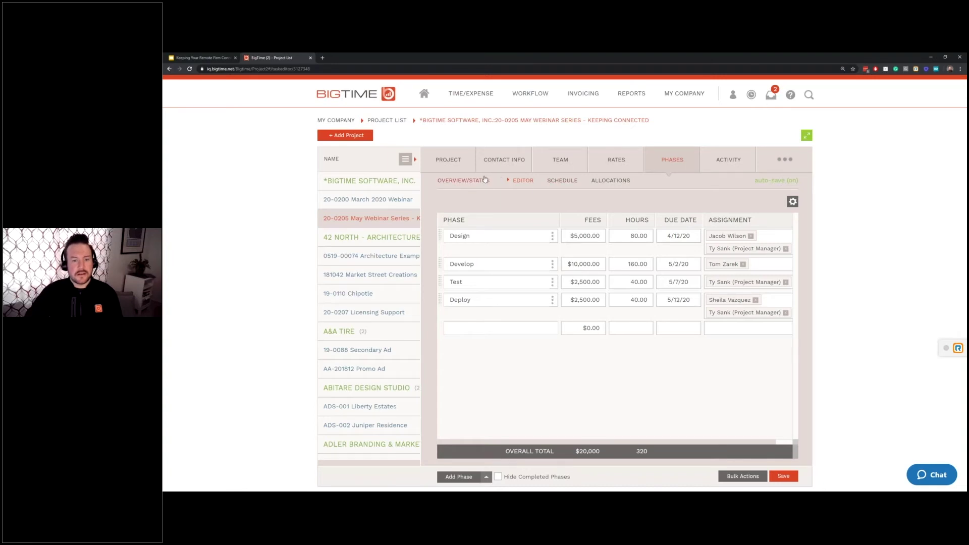
Step: Open the schedule of the project's phases in full-page view and turn on Auto-Schedule
{"action": "left_click", "coordinate": [559, 182]}
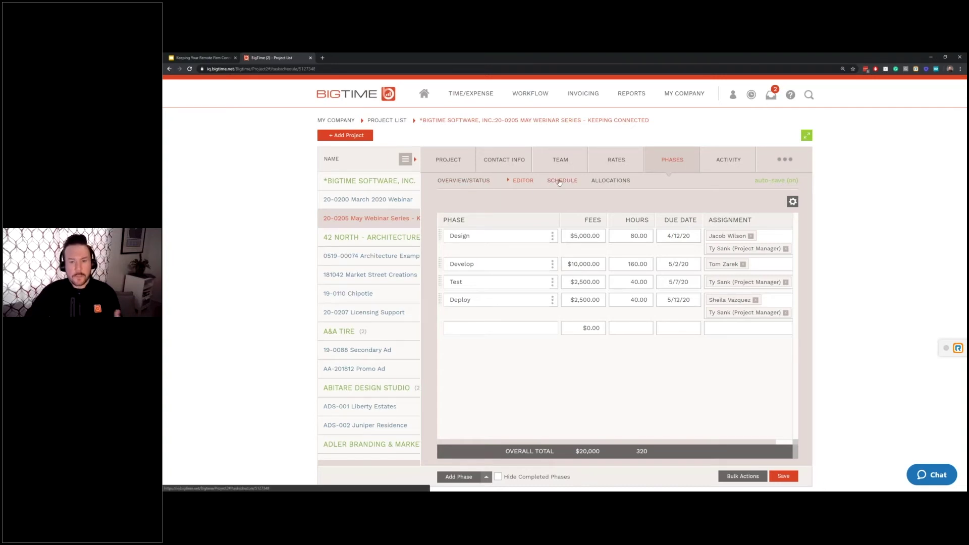
{"action": "left_click", "coordinate": [807, 136]}
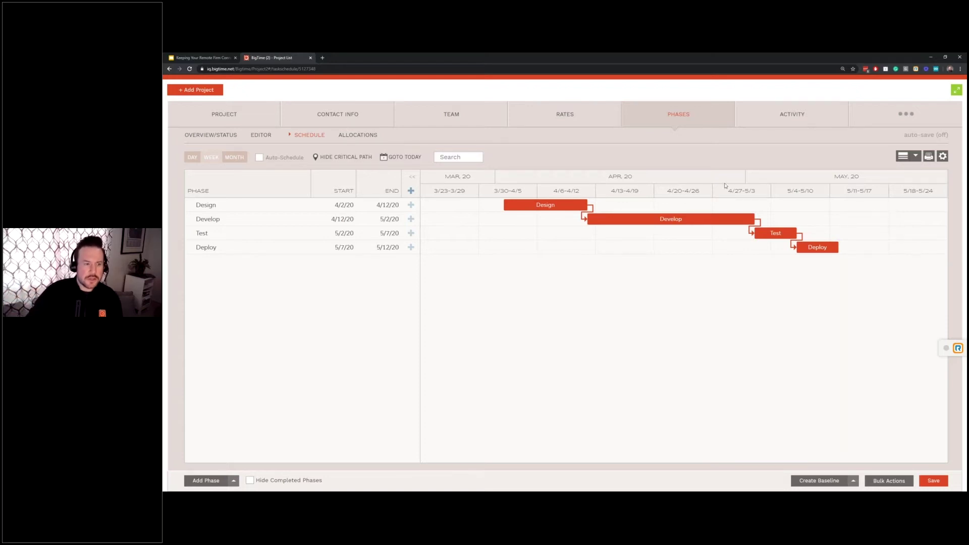
{"action": "left_click", "coordinate": [260, 158]}
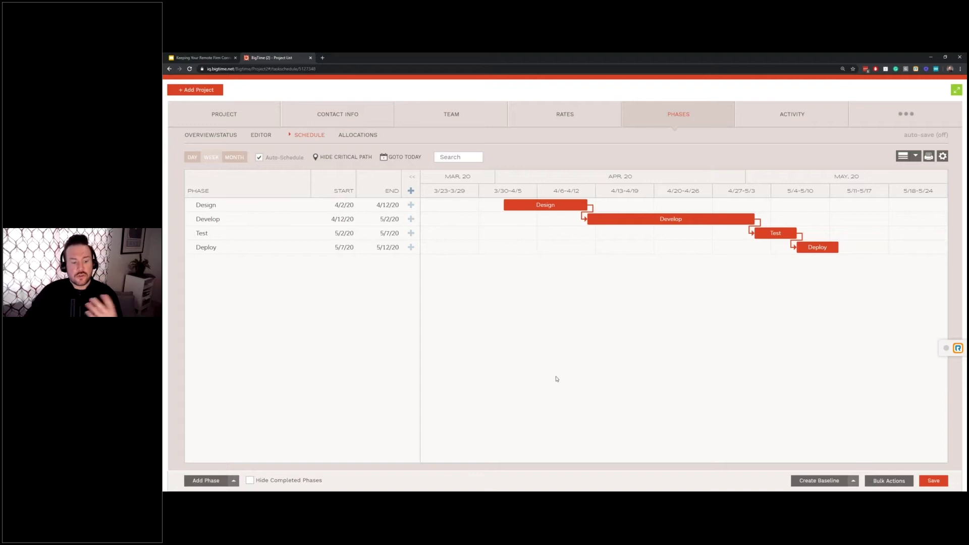
Step: Store the current phase schedule as a baseline for the project
{"action": "left_click", "coordinate": [830, 481]}
{"action": "left_click", "coordinate": [848, 454]}
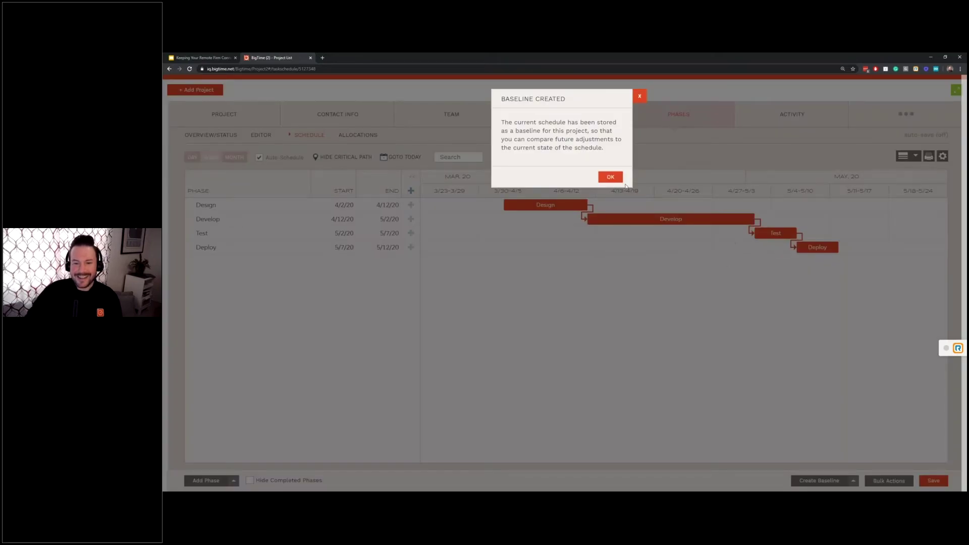
{"action": "left_click", "coordinate": [613, 180]}
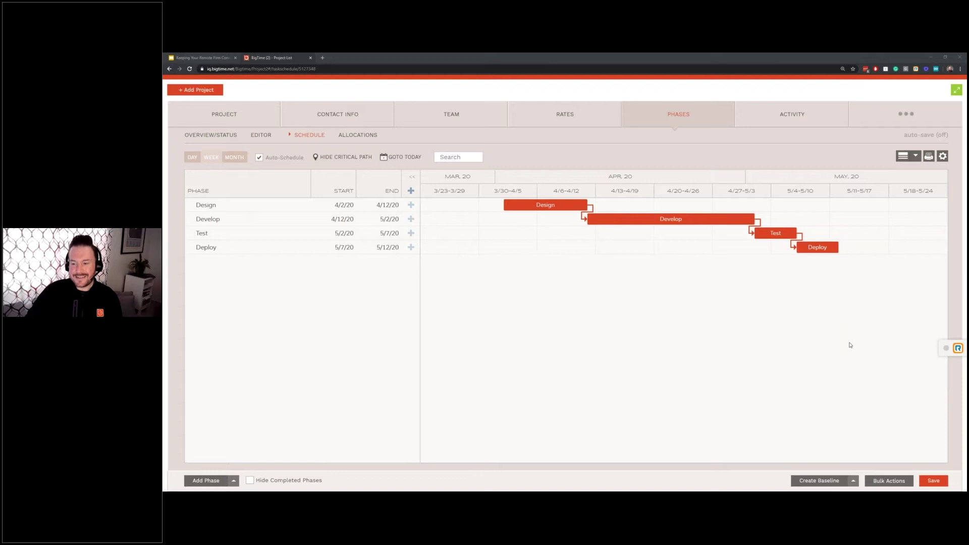
Step: Move the Test phase to 5/12/20–5/17/20, compare the schedule with the 5/7/20 baseline, and return to the normal-size view
{"action": "left_click_drag", "start_coordinate": [778, 234], "coordinate": [857, 237]}
{"action": "left_click", "coordinate": [853, 481]}
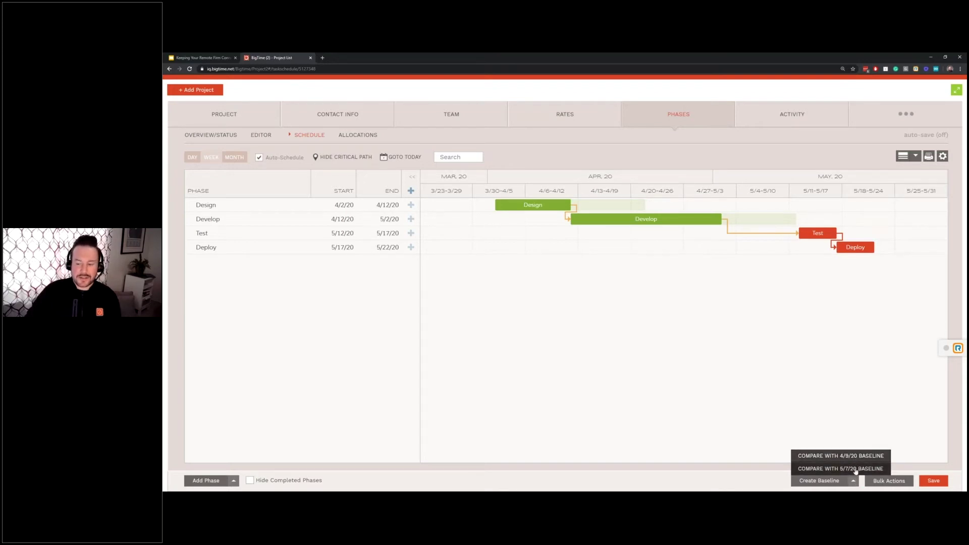
{"action": "left_click", "coordinate": [856, 470]}
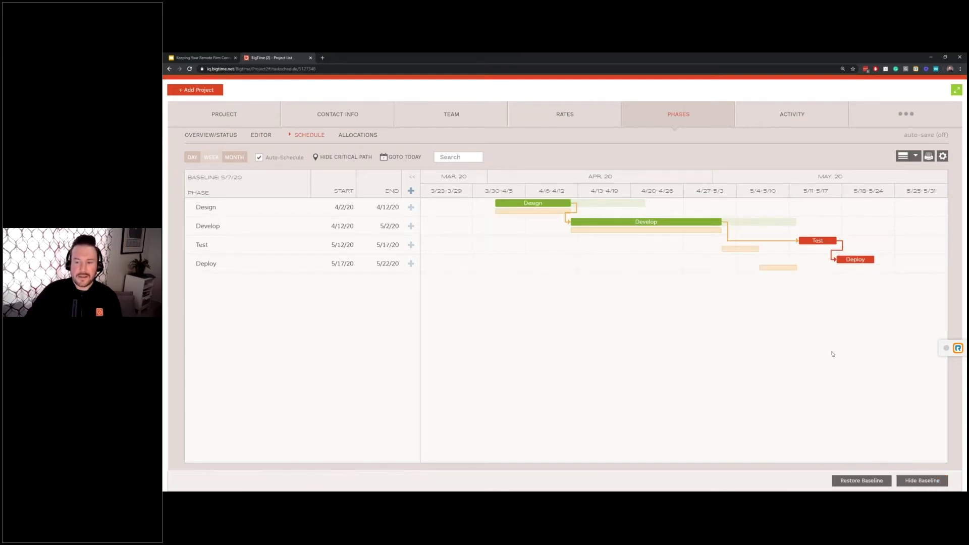
{"action": "mouse_move", "coordinate": [819, 243]}
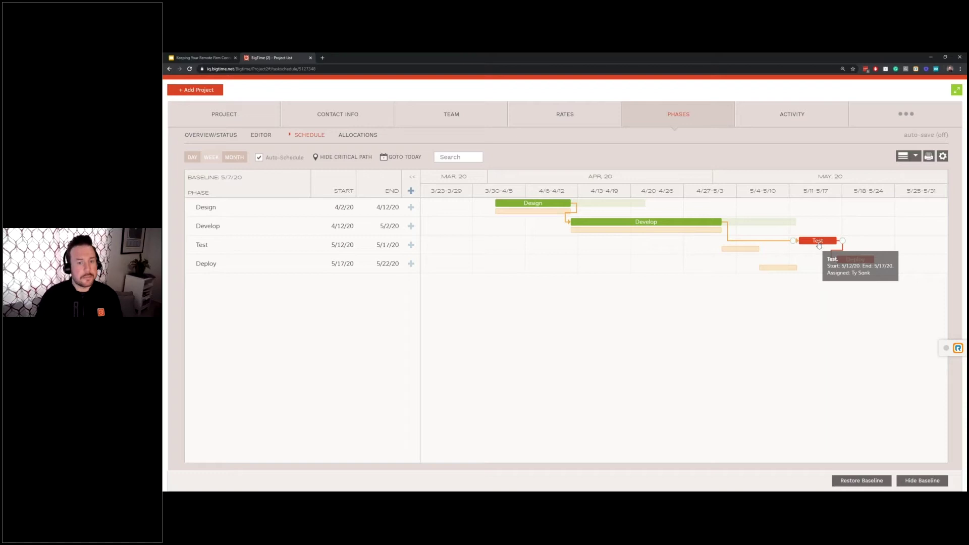
{"action": "left_click", "coordinate": [956, 90]}
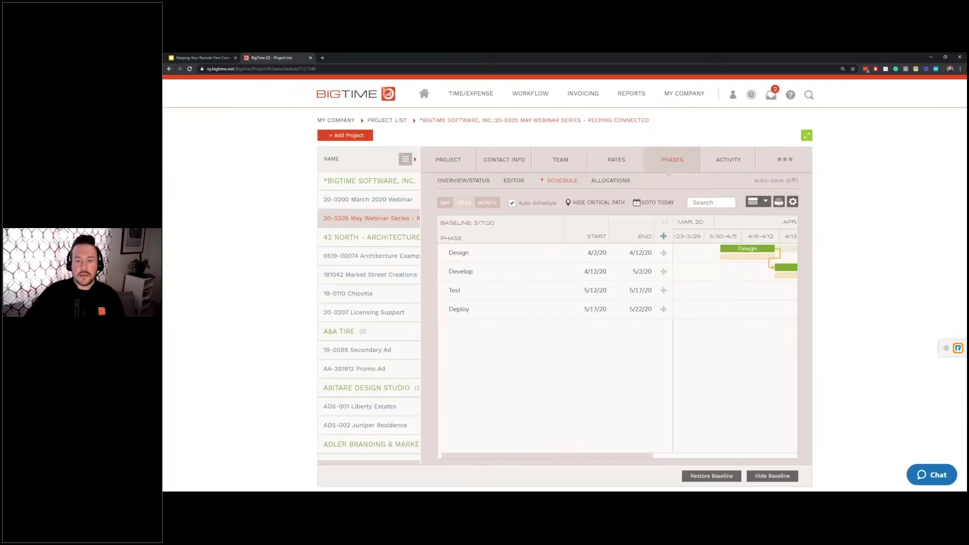
Step: Open the project's allocations overview and examine the budgeted versus actual hours and the key members' hours
{"action": "left_click", "coordinate": [517, 181]}
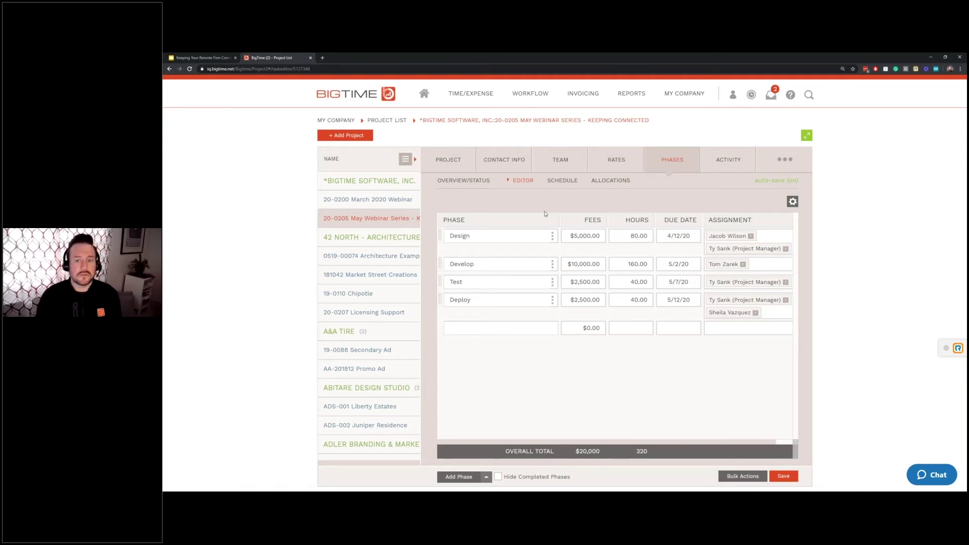
{"action": "left_click", "coordinate": [608, 181]}
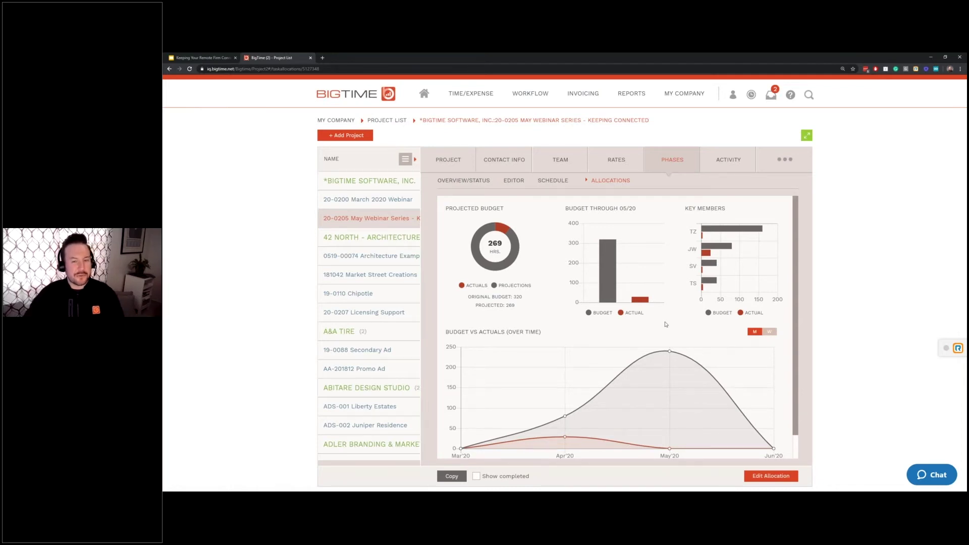
{"action": "mouse_move", "coordinate": [605, 282]}
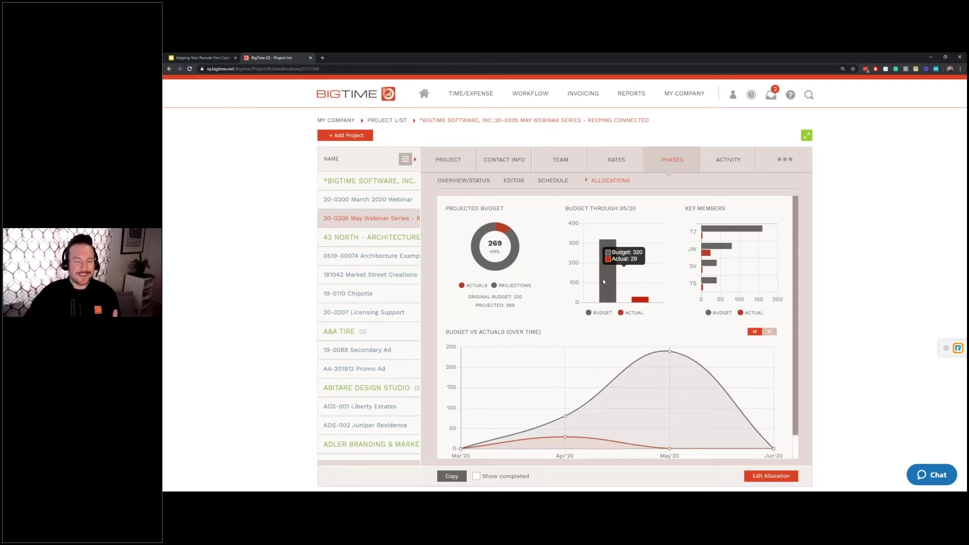
{"action": "mouse_move", "coordinate": [723, 248]}
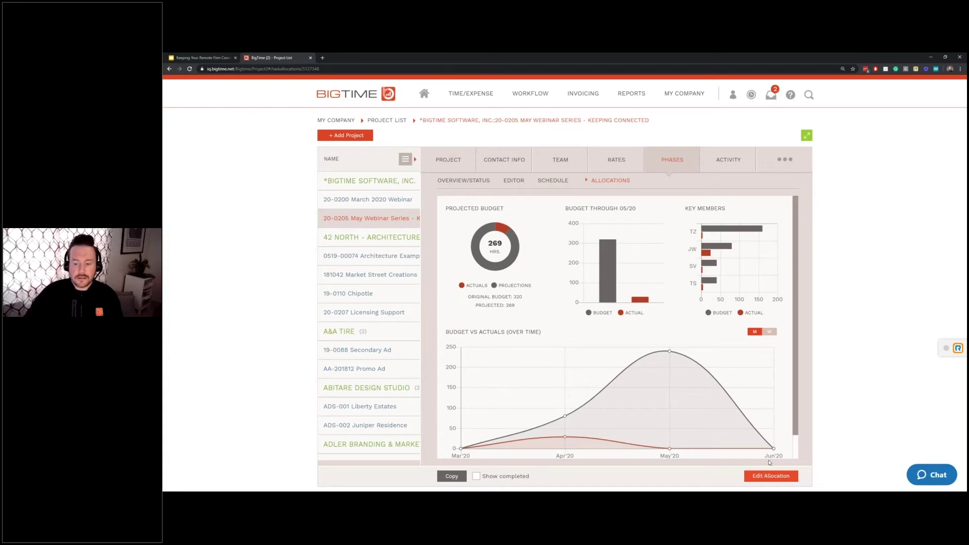
Step: Edit the allocations by phase and replace the staff member on the Deploy phase with the Consultant role
{"action": "left_click", "coordinate": [762, 477]}
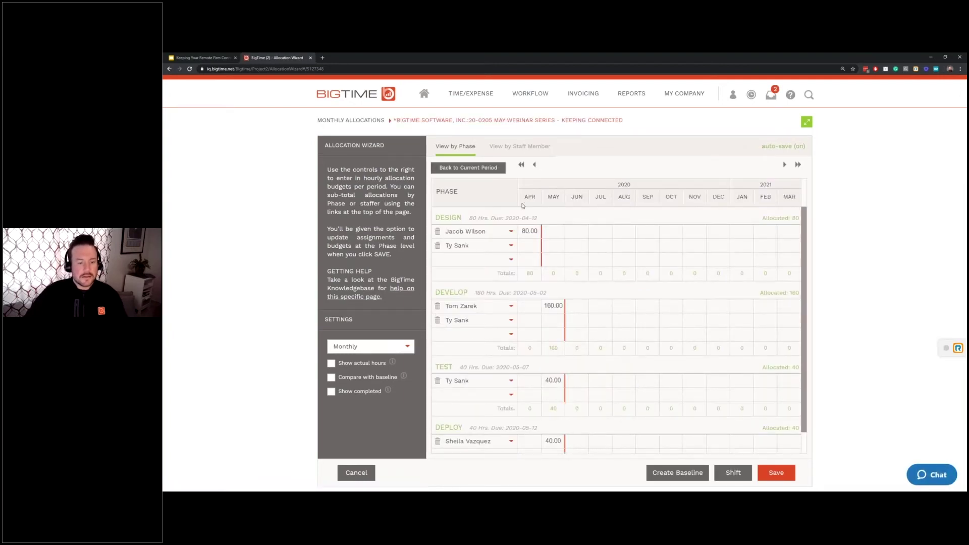
{"action": "scroll", "coordinate": [540, 404], "scroll_direction": "down", "scroll_amount": 1}
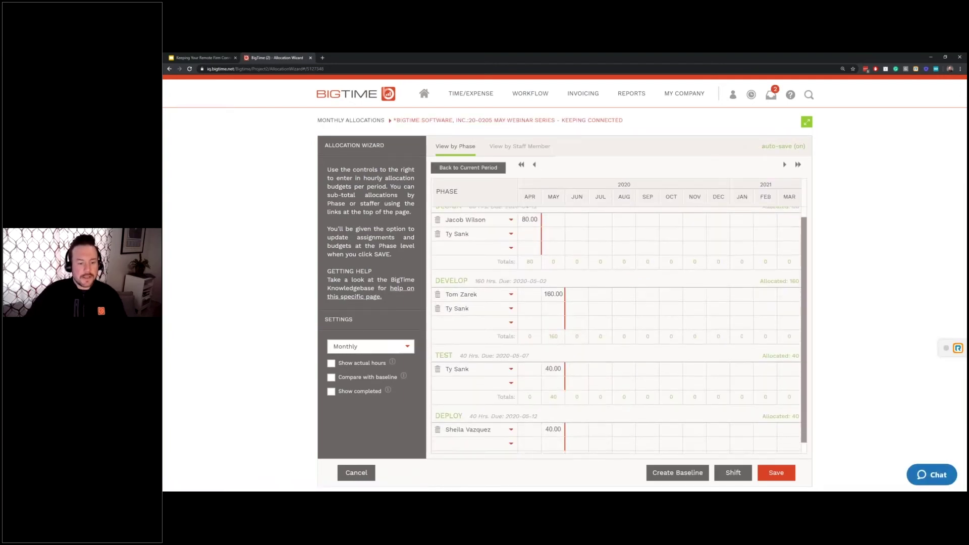
{"action": "left_click", "coordinate": [511, 417]}
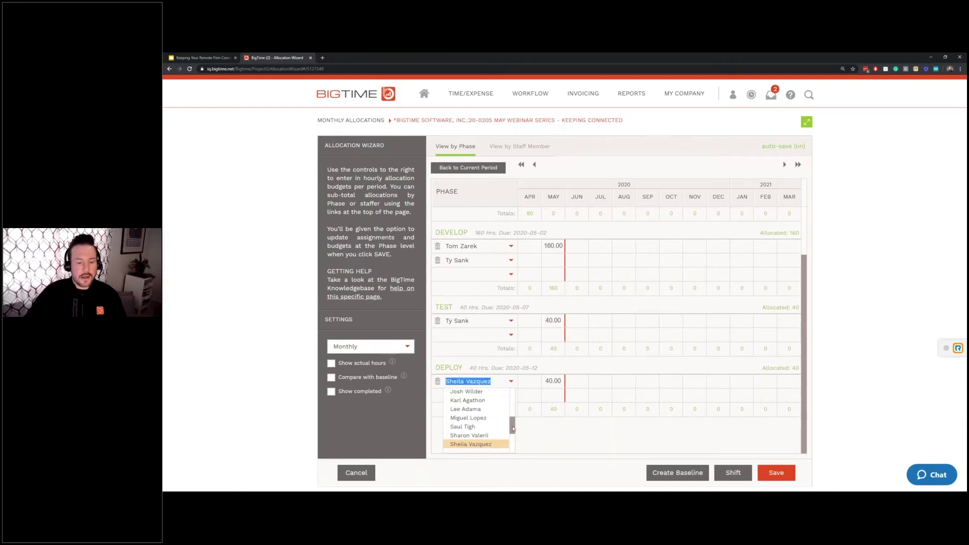
{"action": "scroll", "coordinate": [489, 410], "scroll_direction": "down", "scroll_amount": 2}
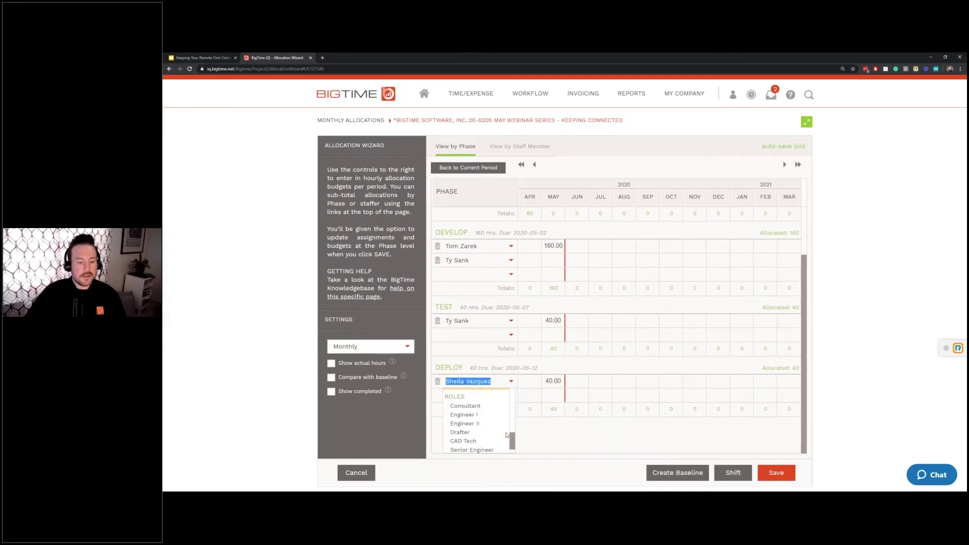
{"action": "left_click", "coordinate": [487, 407]}
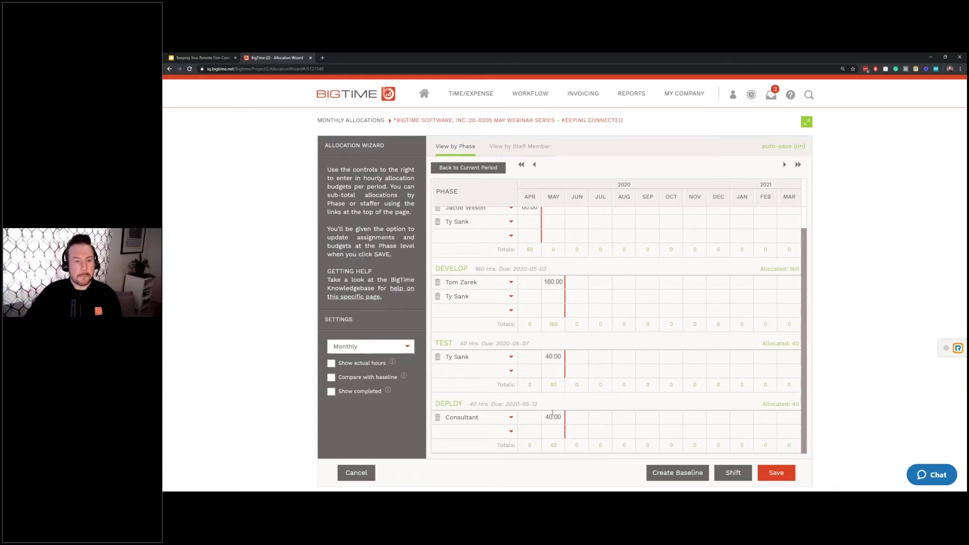
Step: View the allocations by staff member and replace the Consultant placeholder with the last person in its suggestions
{"action": "left_click", "coordinate": [523, 151]}
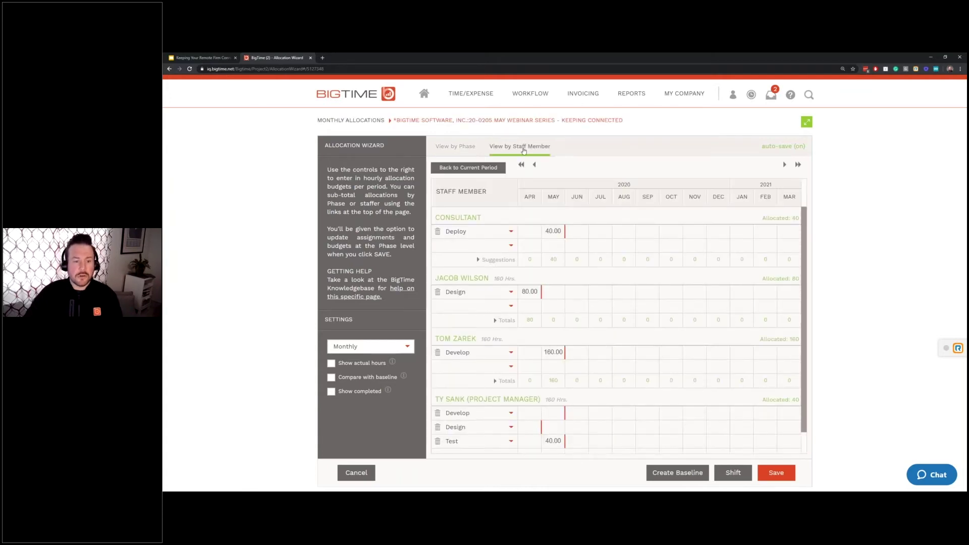
{"action": "left_click", "coordinate": [479, 260]}
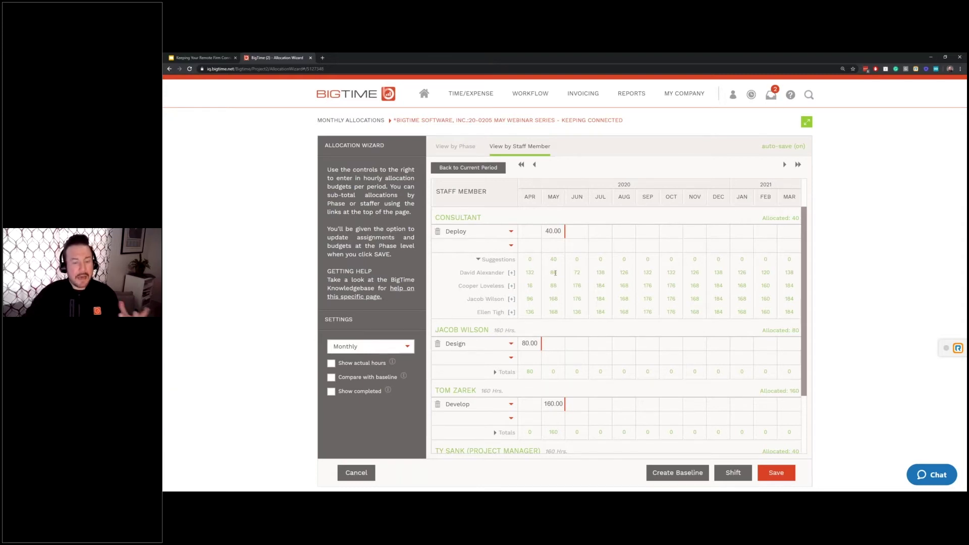
{"action": "left_click", "coordinate": [512, 313]}
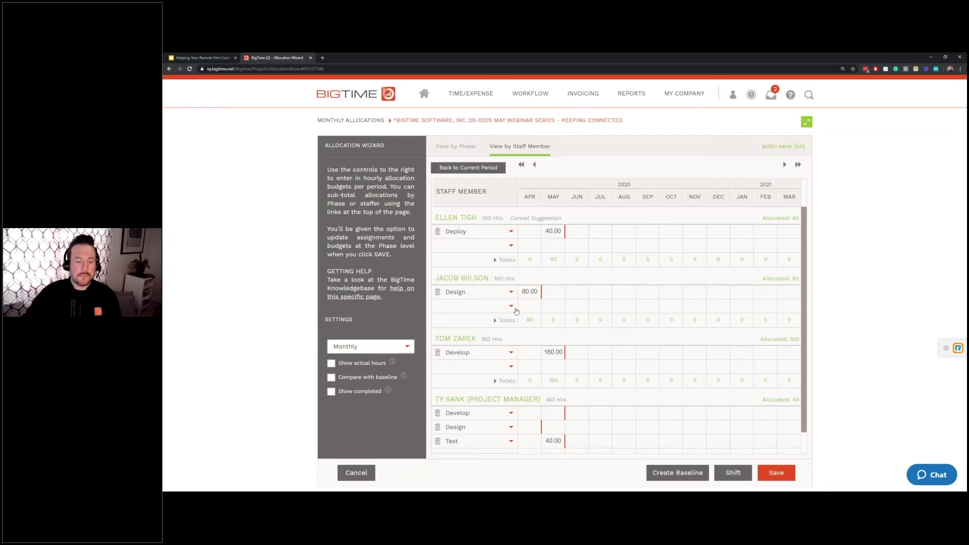
Step: Save the allocation budget with the Hourly (Rate*Hours) revenue recognition model and none of the update options selected
{"action": "left_click", "coordinate": [777, 475]}
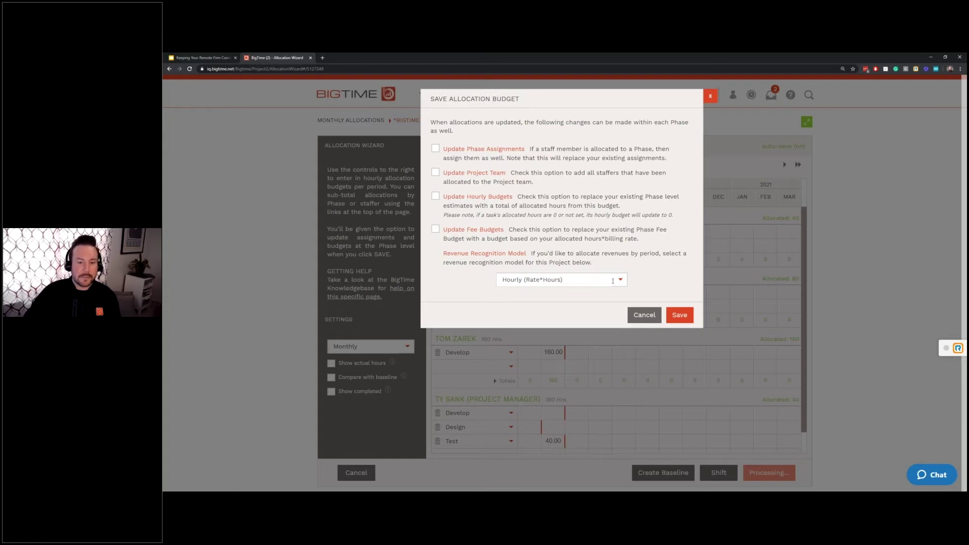
{"action": "left_click", "coordinate": [613, 281]}
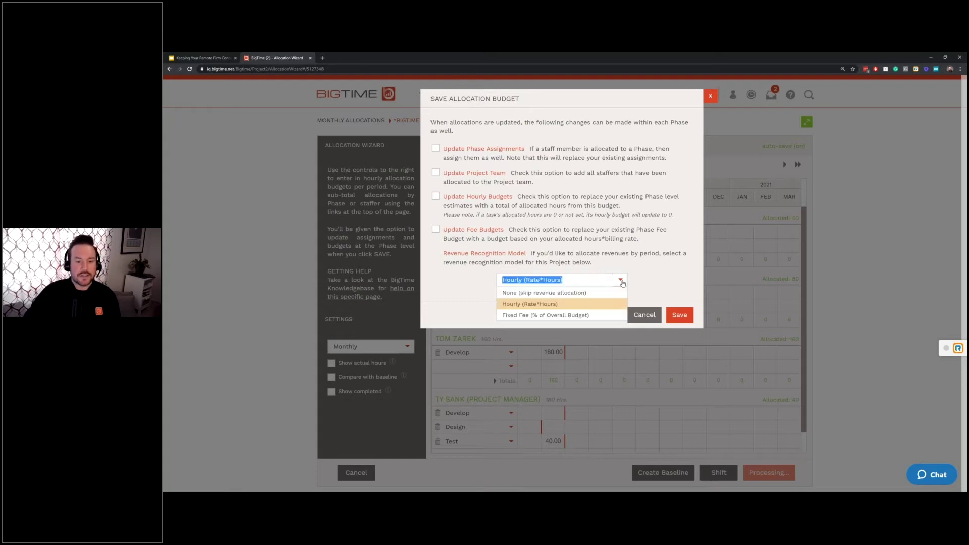
{"action": "left_click", "coordinate": [579, 304]}
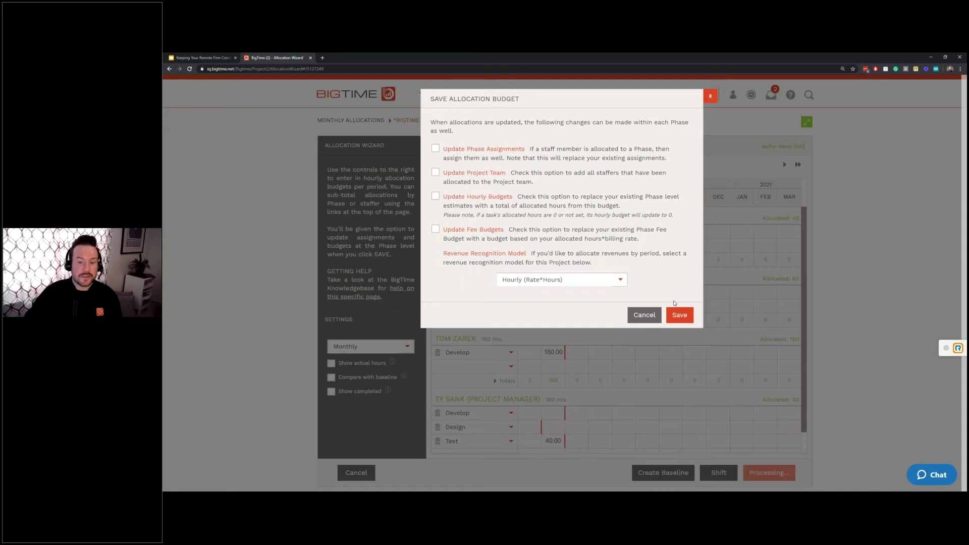
{"action": "left_click", "coordinate": [680, 315]}
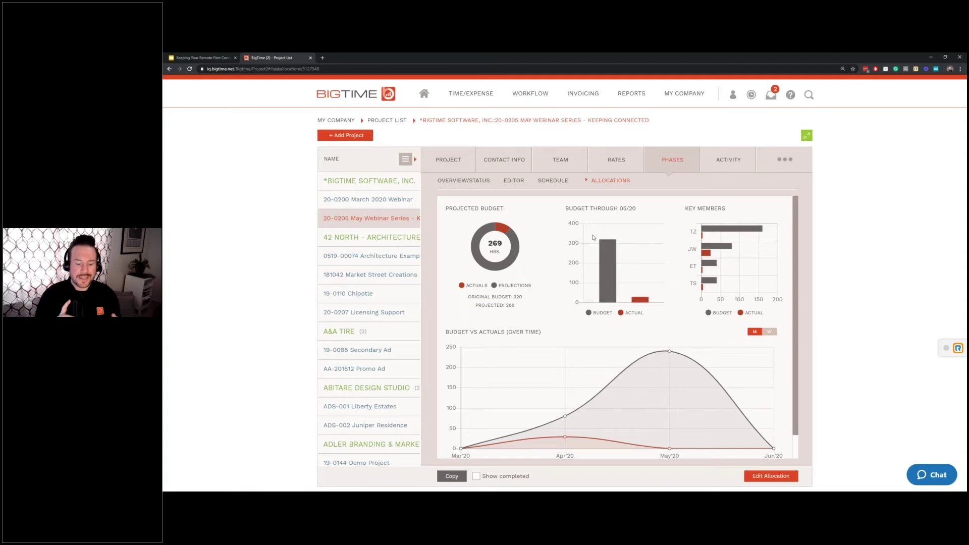
Step: Open the Utilization Dashboard, examine April 2020 with the third consultant's project breakdown, and return to the full date range
{"action": "left_click", "coordinate": [639, 98]}
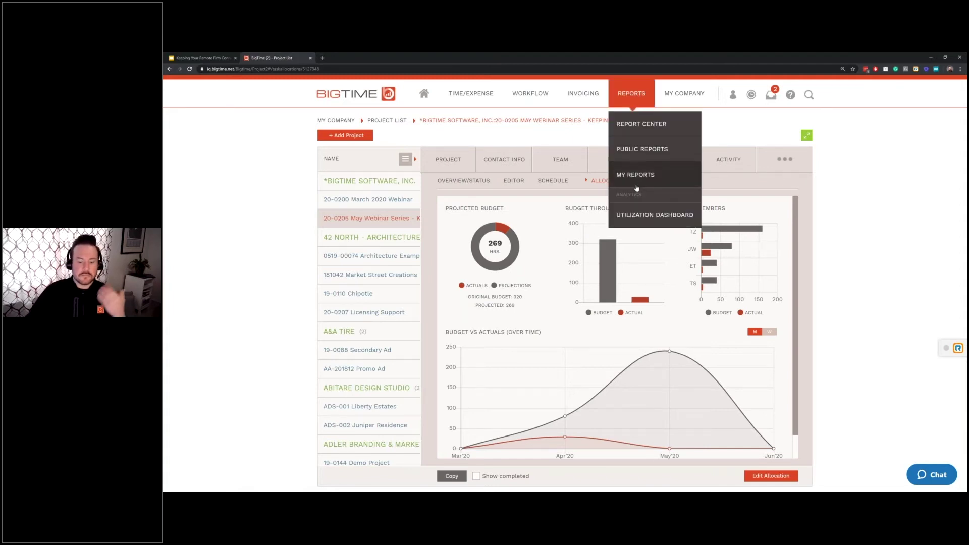
{"action": "left_click", "coordinate": [637, 217]}
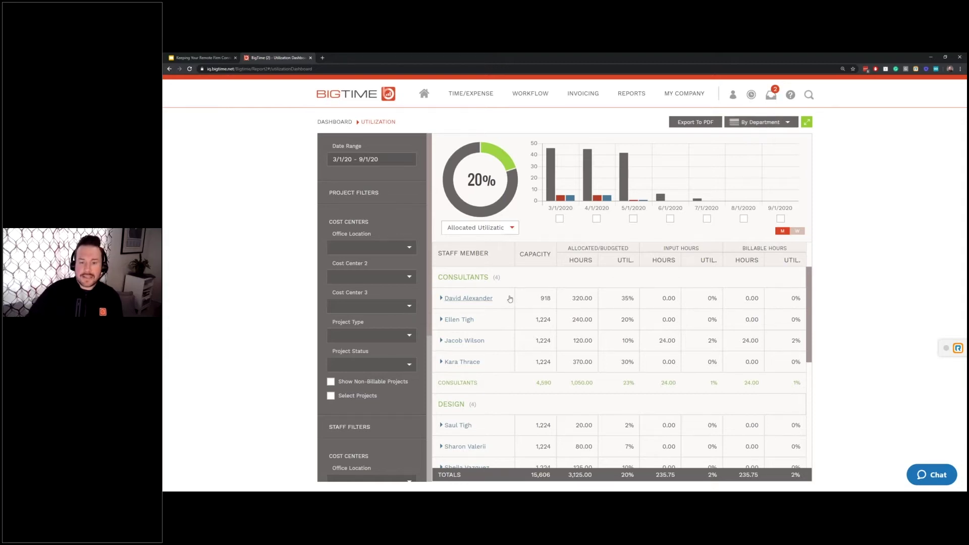
{"action": "left_click", "coordinate": [596, 220]}
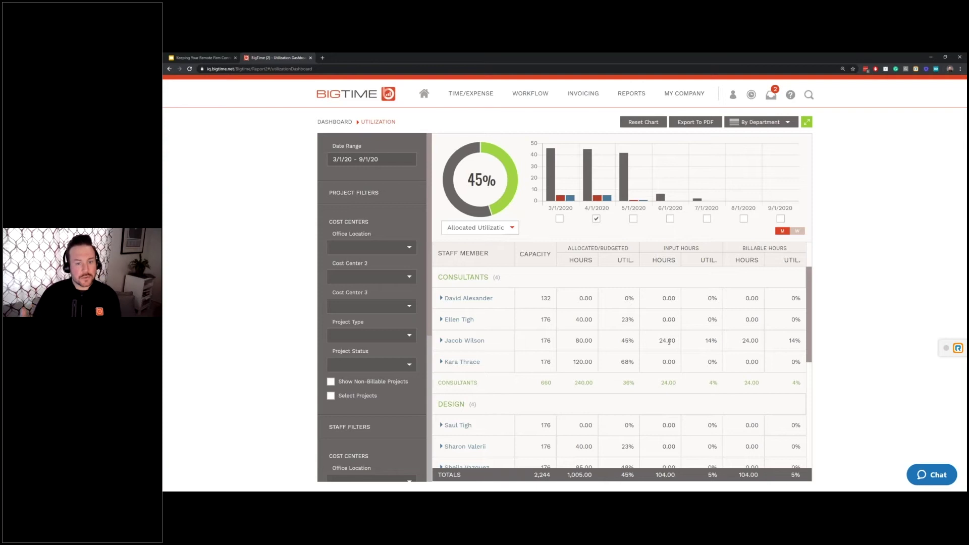
{"action": "left_click", "coordinate": [473, 344]}
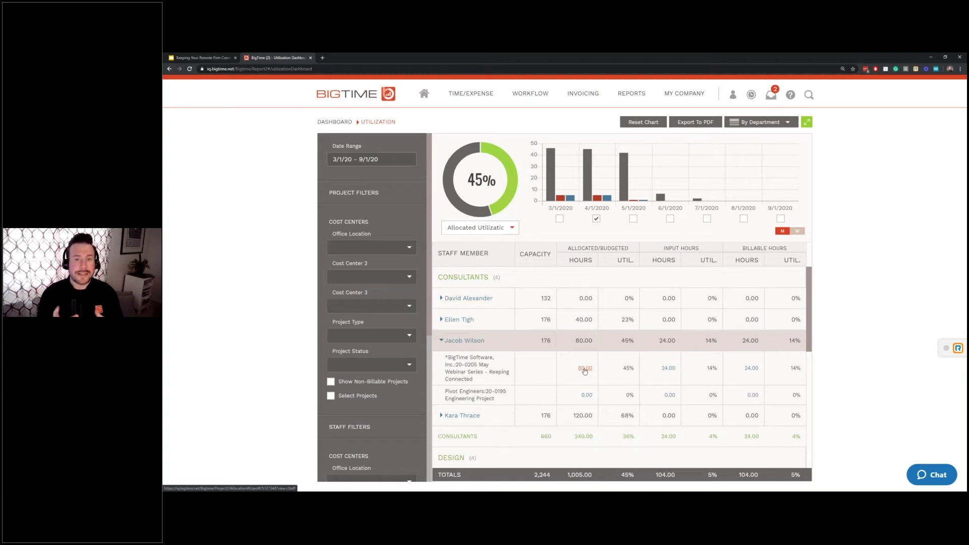
{"action": "left_click", "coordinate": [596, 219]}
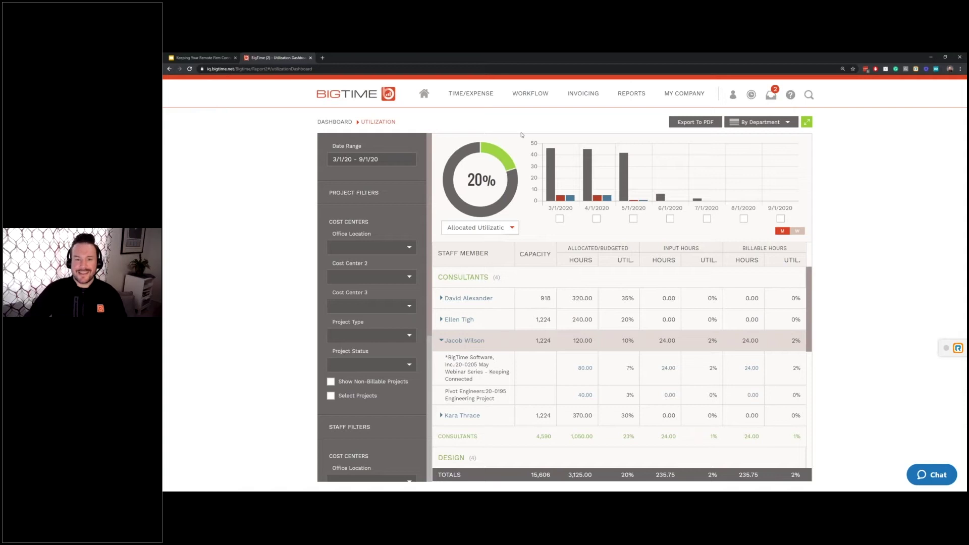
Step: Open the Phase Dashboard from the home dashboard, filter it to phases due this month, and expand it to full-page view
{"action": "left_click", "coordinate": [424, 93]}
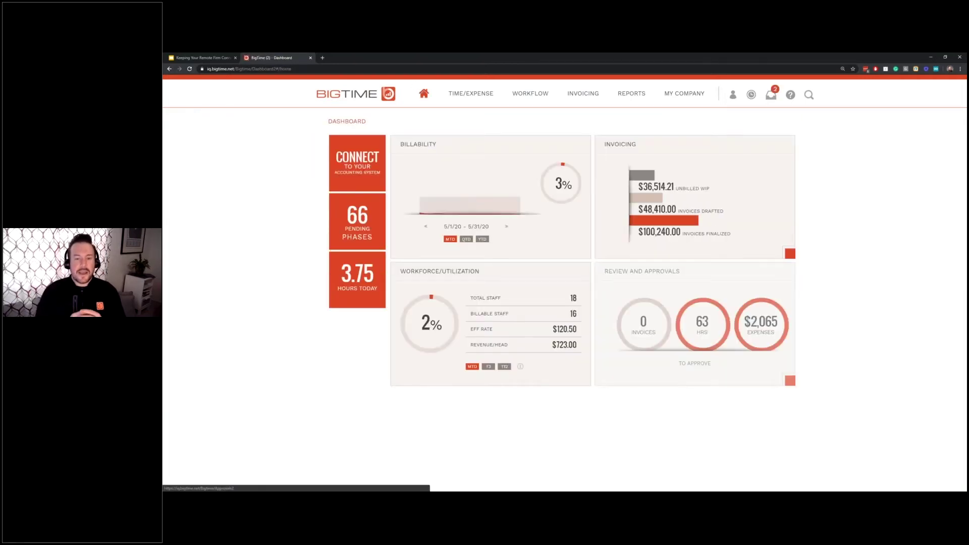
{"action": "mouse_move", "coordinate": [535, 100]}
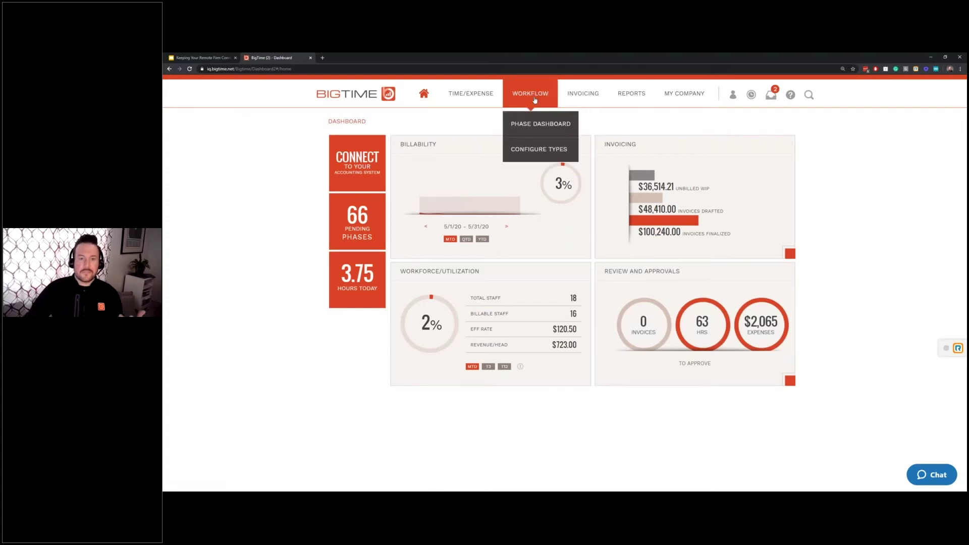
{"action": "left_click", "coordinate": [533, 133]}
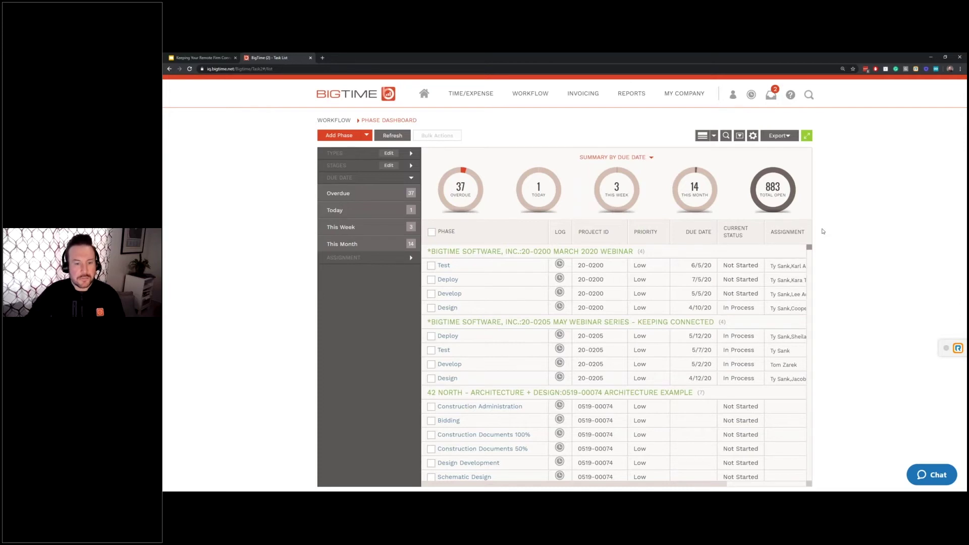
{"action": "left_click", "coordinate": [360, 245]}
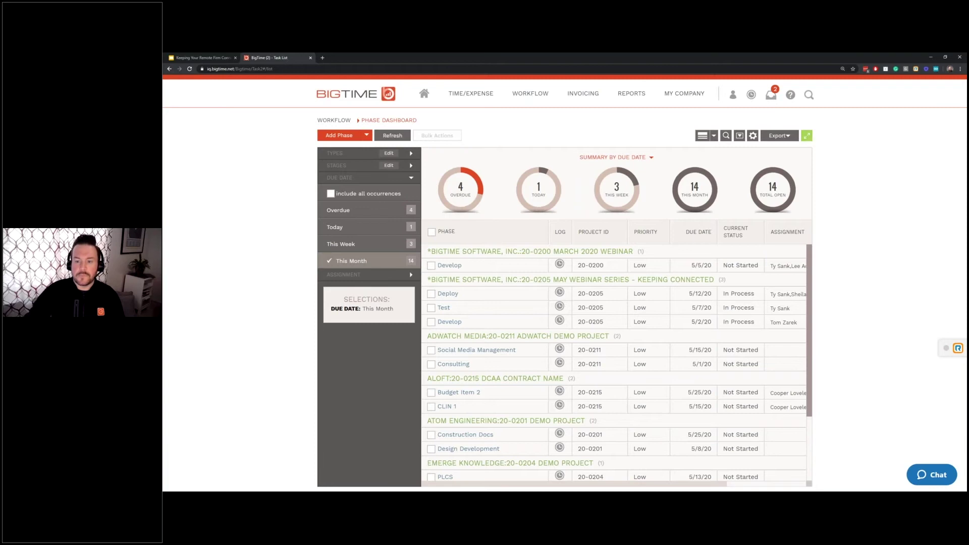
{"action": "left_click", "coordinate": [807, 136]}
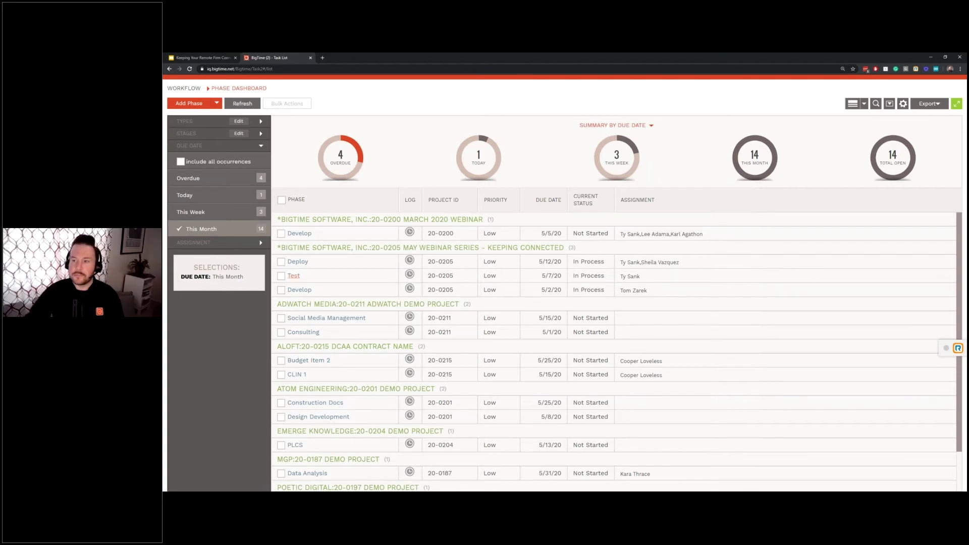
Step: Leave the full-page view of the Phase Dashboard and restore its normal layout
{"action": "left_click", "coordinate": [957, 103]}
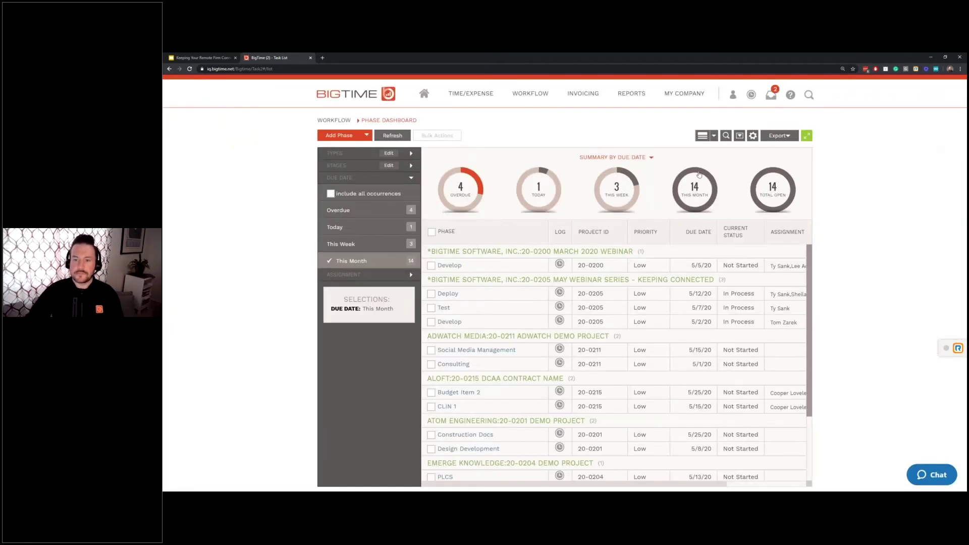
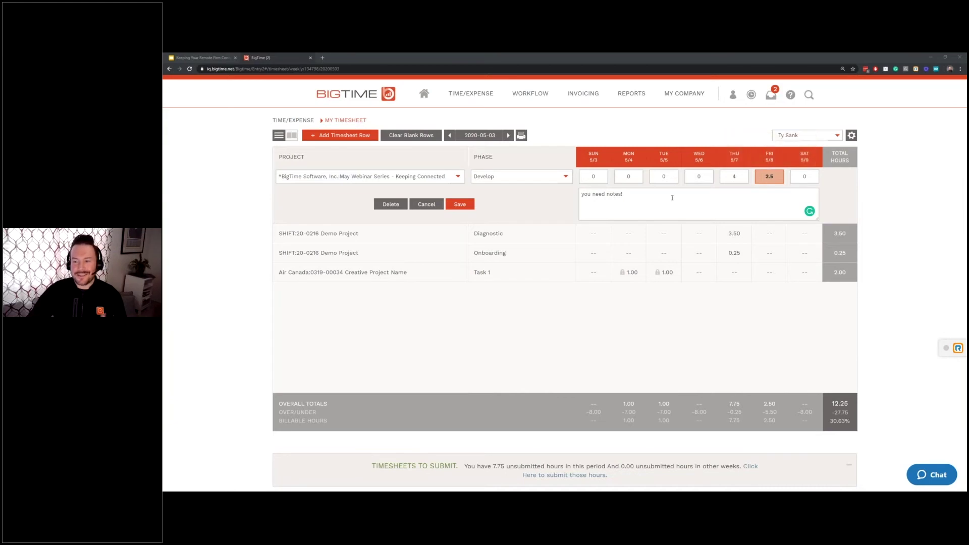
{"action": "left_click_drag", "start_coordinate": [746, 190], "coordinate": [489, 204]}
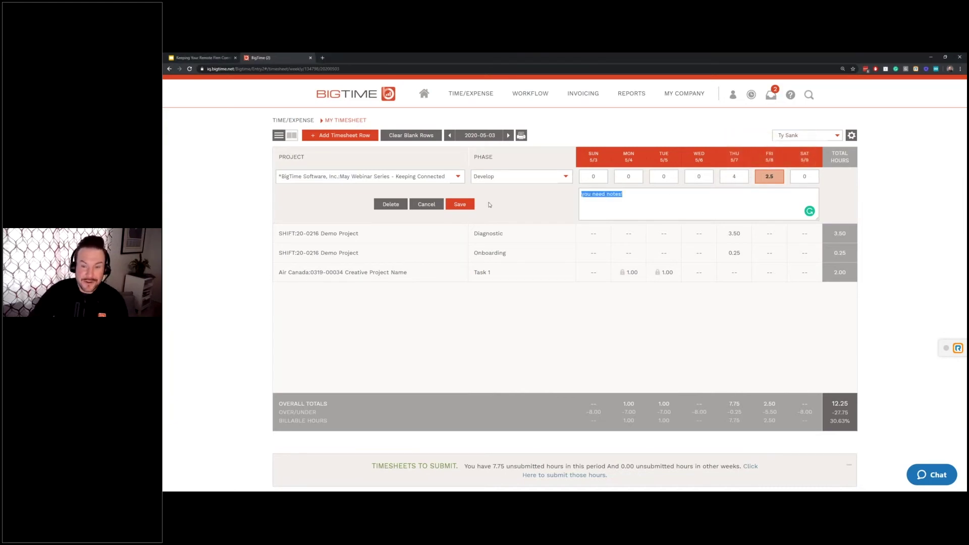
{"action": "key", "text": "BackSpace"}
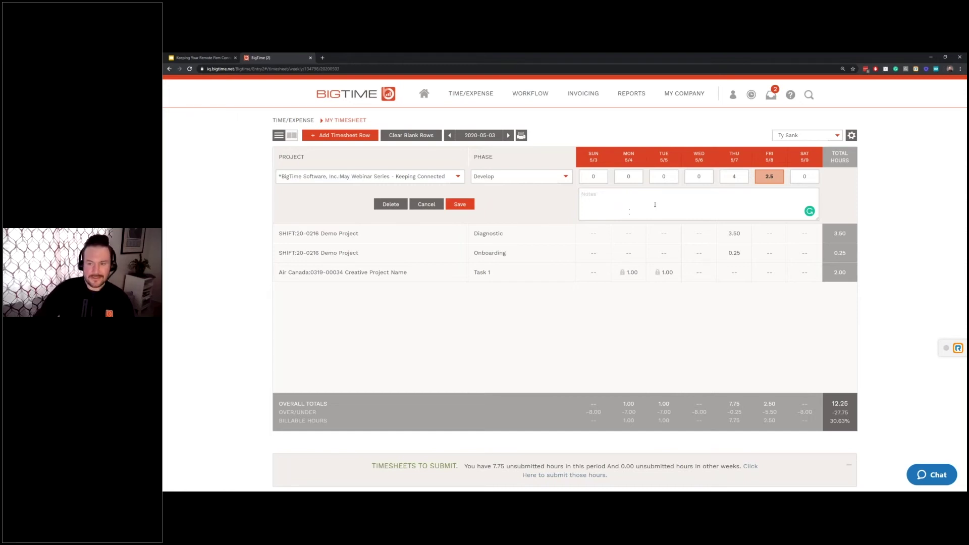
{"action": "left_click", "coordinate": [426, 203]}
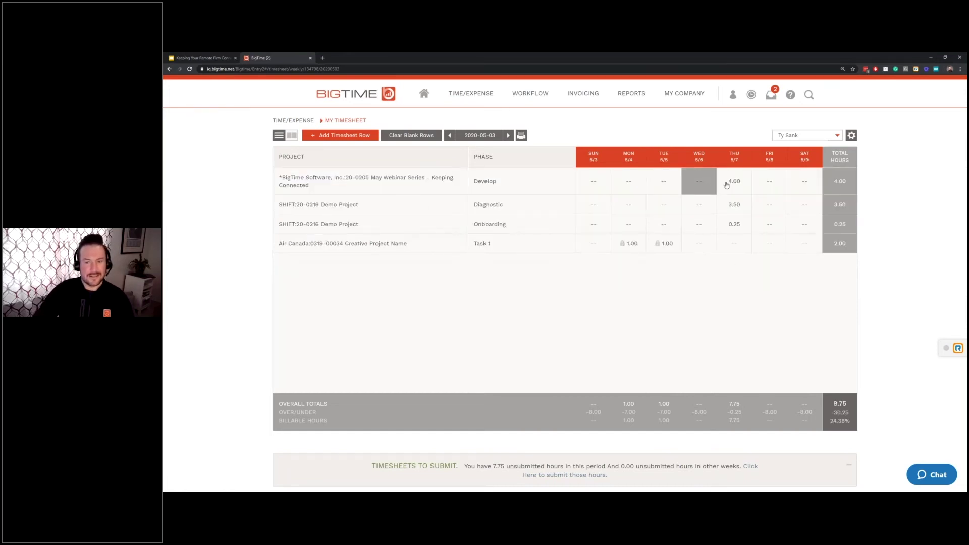
Step: Log 1.5 hours for Friday 5/8 on the May Webinar Series Develop row and try to save without notes
{"action": "left_click", "coordinate": [765, 179]}
{"action": "type", "text": "1.5"}
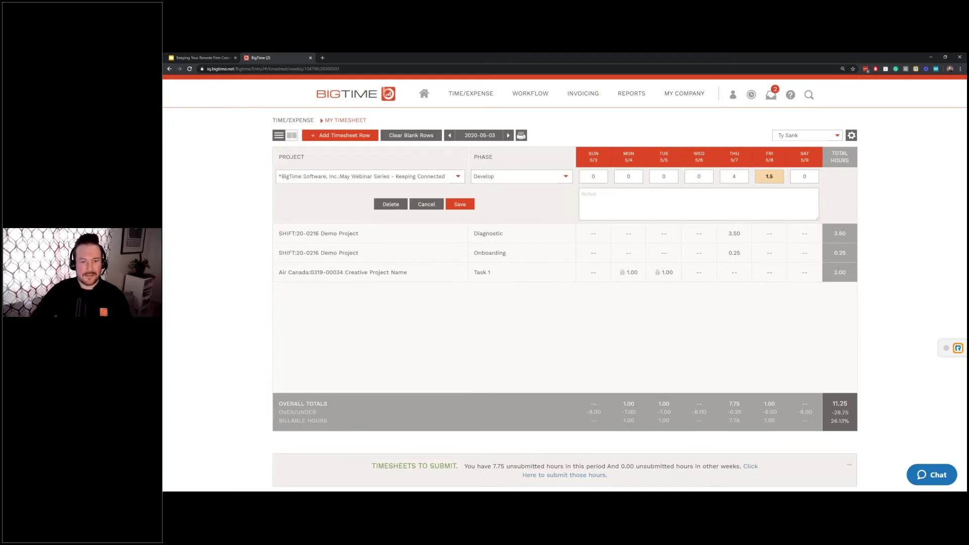
{"action": "left_click", "coordinate": [457, 204]}
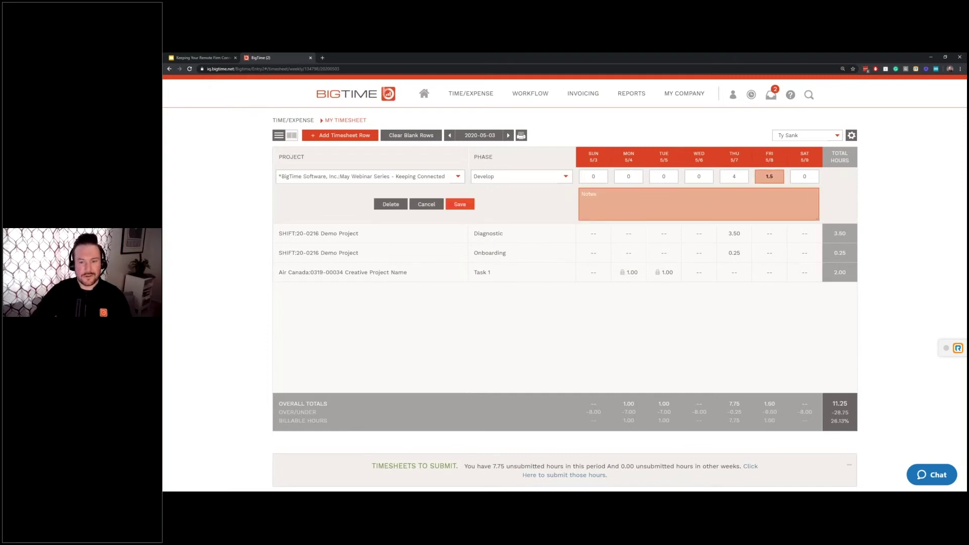
Step: Add the note "need notes!" to the Friday 5/8 time entry and save the row
{"action": "left_click", "coordinate": [616, 208]}
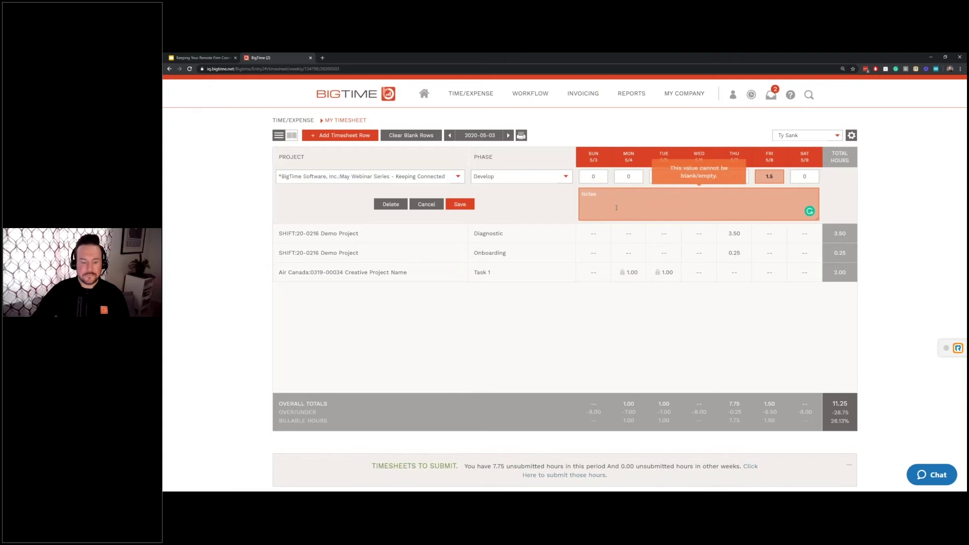
{"action": "type", "text": "nee dnotes"}
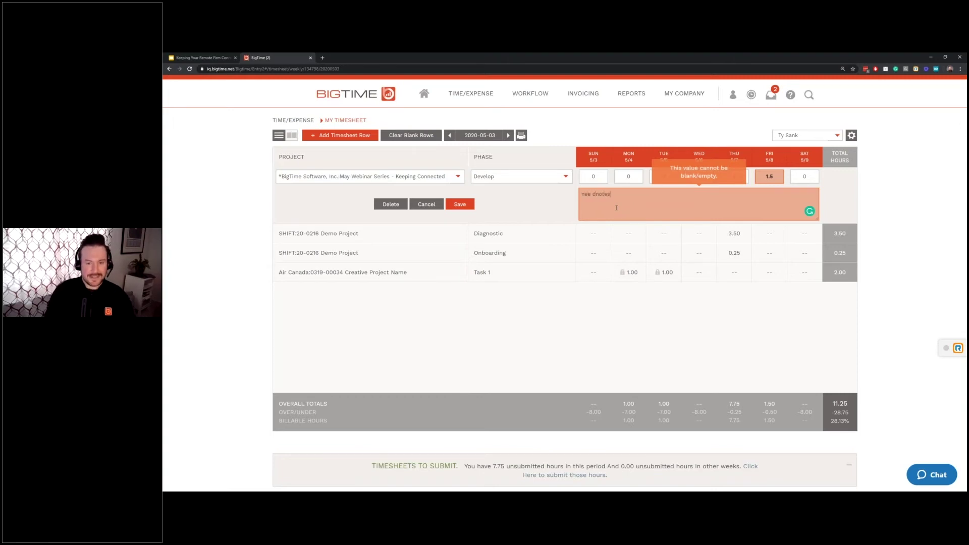
{"action": "key", "text": "BackSpace"}
{"action": "key", "text": "BackSpace"}
{"action": "key", "text": "BackSpace"}
{"action": "key", "text": "BackSpace"}
{"action": "key", "text": "BackSpace"}
{"action": "key", "text": "BackSpace"}
{"action": "key", "text": "BackSpace"}
{"action": "type", "text": "d notes"}
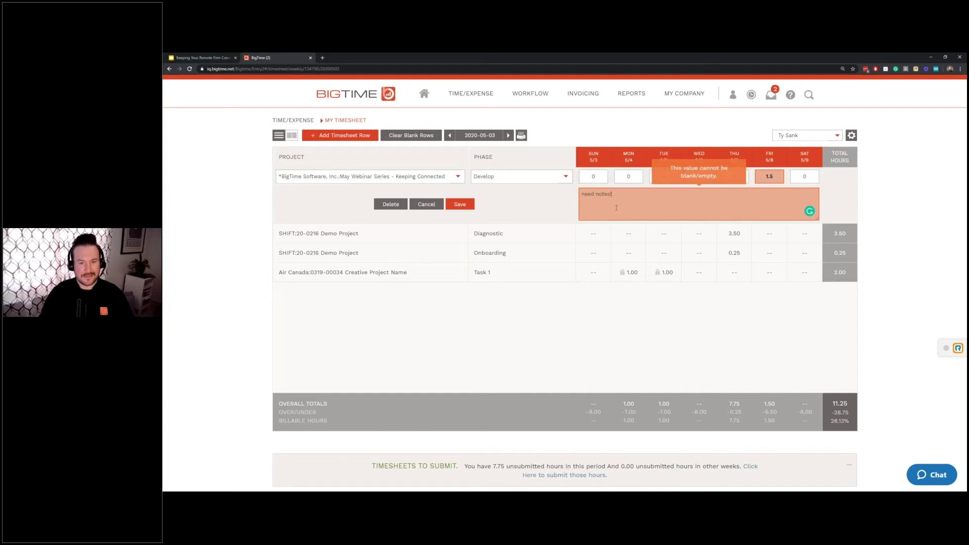
{"action": "left_click", "coordinate": [462, 203]}
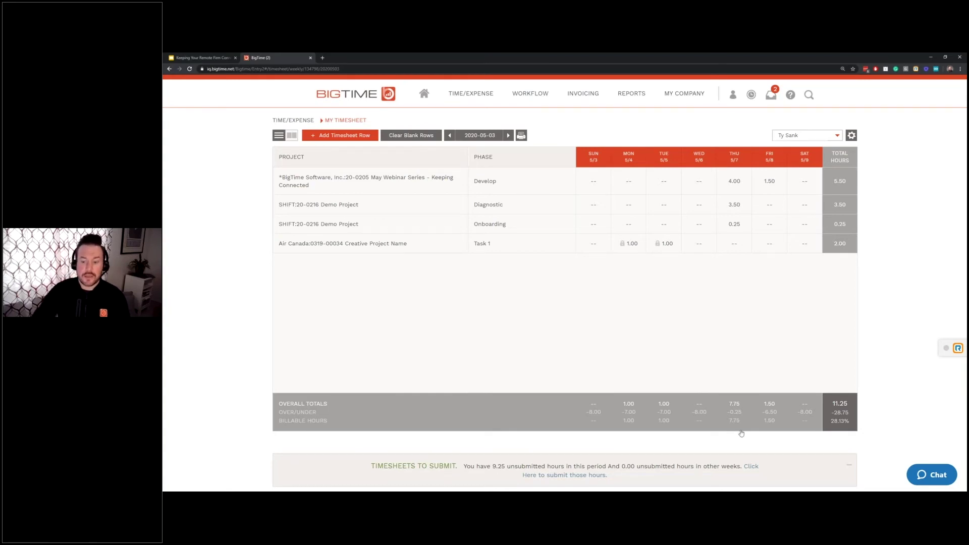
Step: Submit the unsubmitted hours of the current timesheet period for approval
{"action": "left_click", "coordinate": [750, 467]}
{"action": "left_click", "coordinate": [665, 226]}
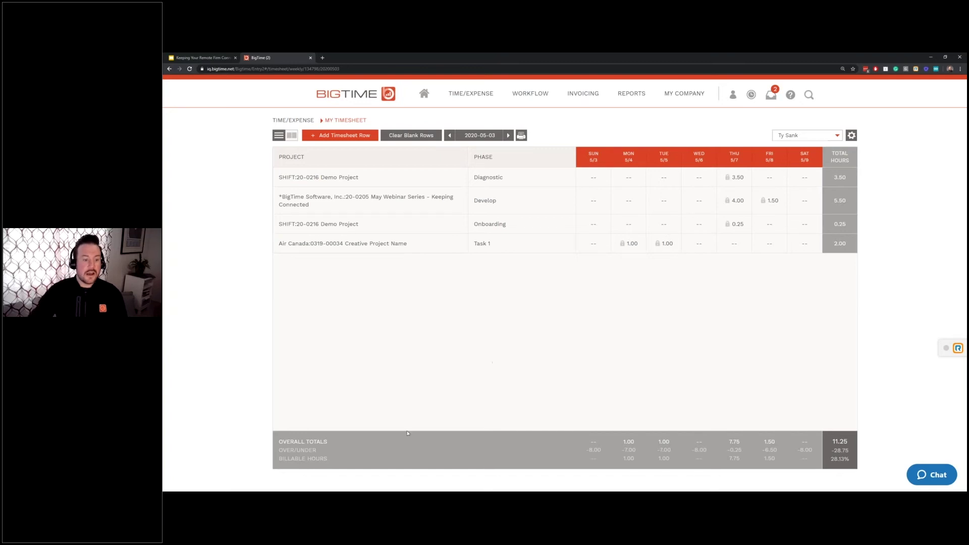
Step: Switch to Slack to check the BigTime notifications in the Slackbot conversation, and return to the timesheet
{"action": "key", "text": "alt+Tab"}
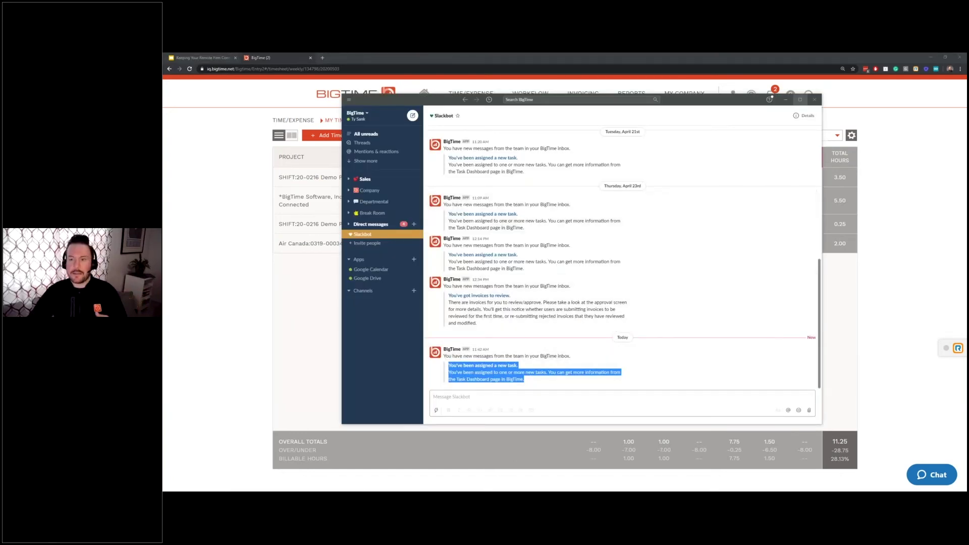
{"action": "left_click", "coordinate": [786, 99]}
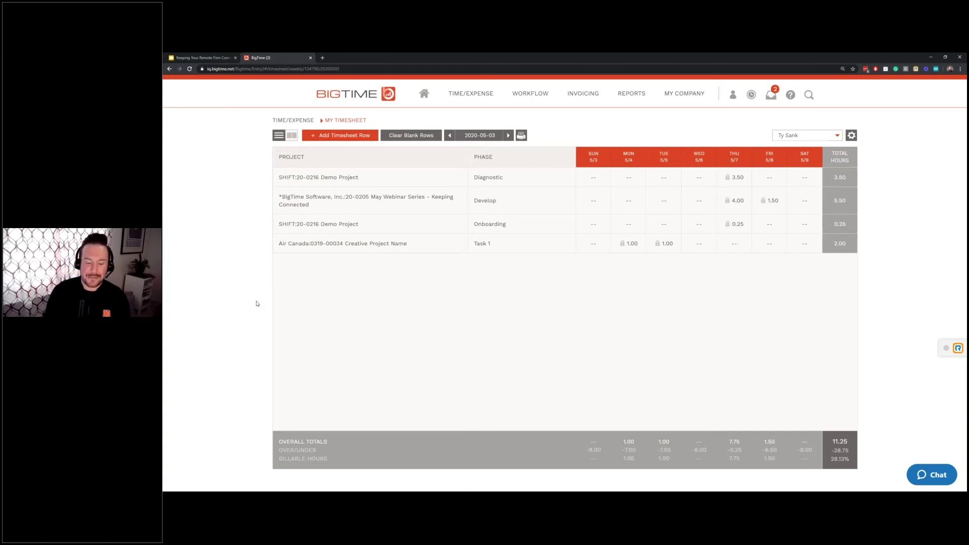
Step: Open the May Webinar Series - Keeping Connected project's unapproved hours in the pending timesheet approvals and view the 5/7/20 entry's details
{"action": "left_click", "coordinate": [685, 94]}
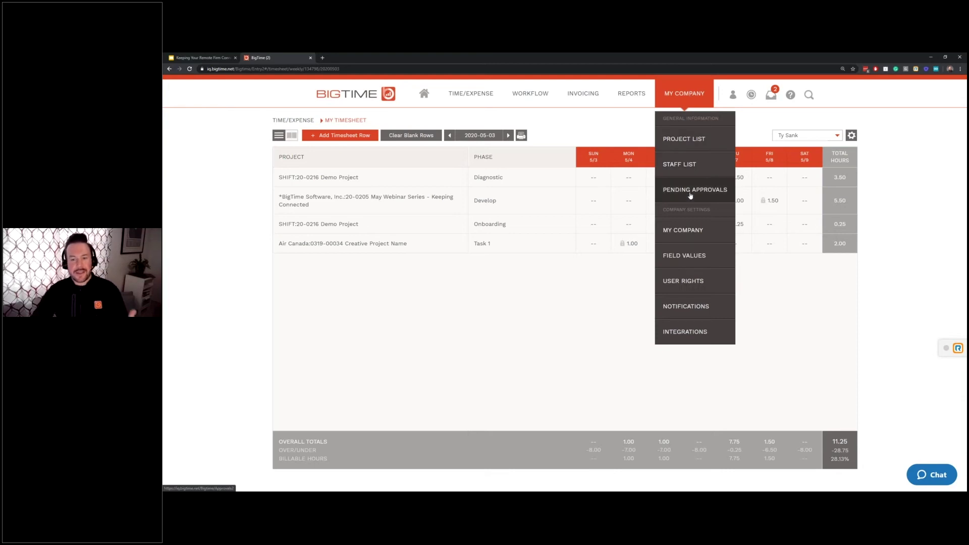
{"action": "left_click", "coordinate": [690, 196]}
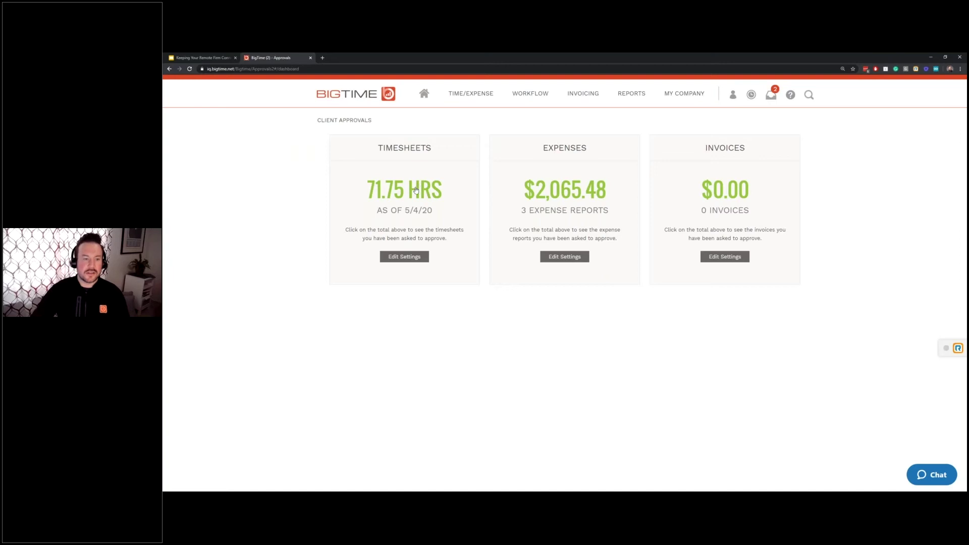
{"action": "left_click", "coordinate": [417, 190]}
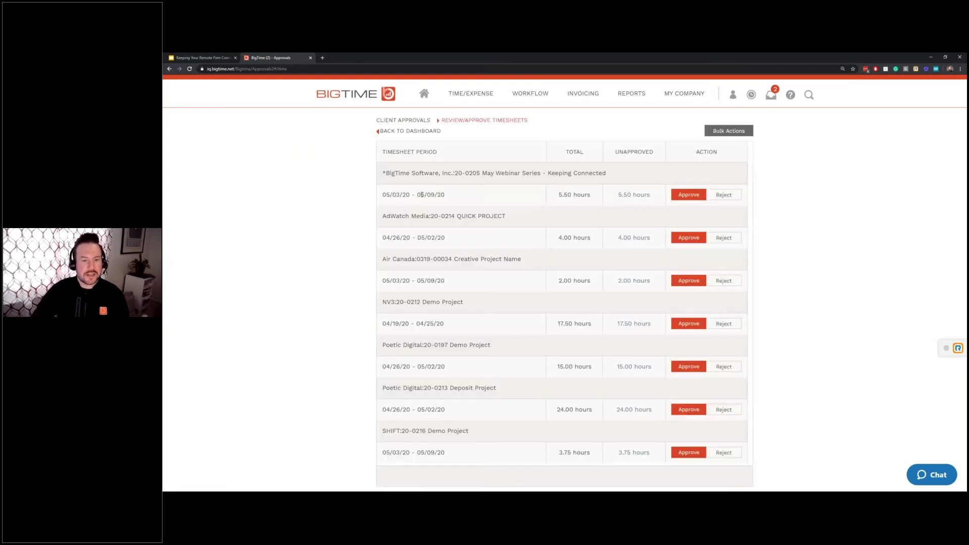
{"action": "left_click", "coordinate": [634, 195]}
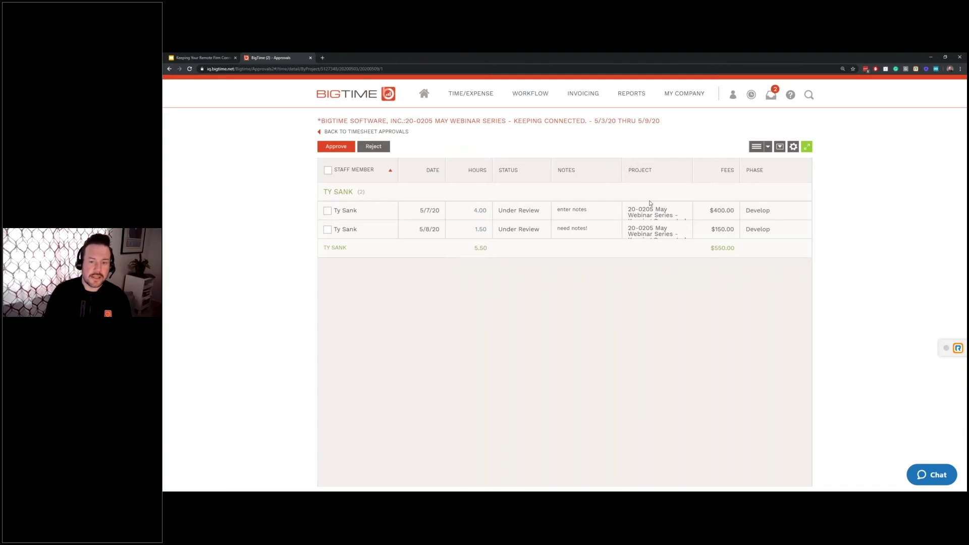
{"action": "left_click", "coordinate": [477, 214]}
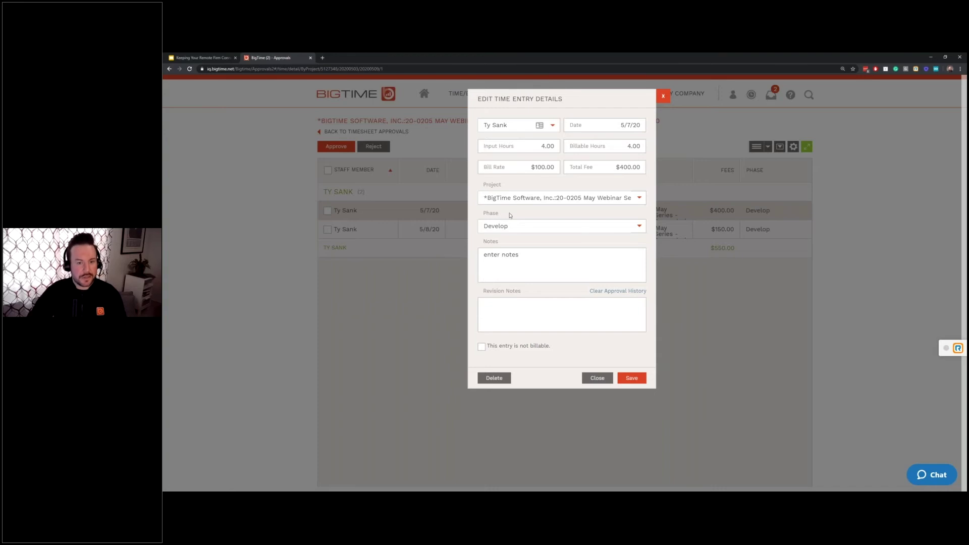
{"action": "left_click", "coordinate": [662, 96]}
{"action": "left_click", "coordinate": [327, 229]}
{"action": "left_click", "coordinate": [385, 146]}
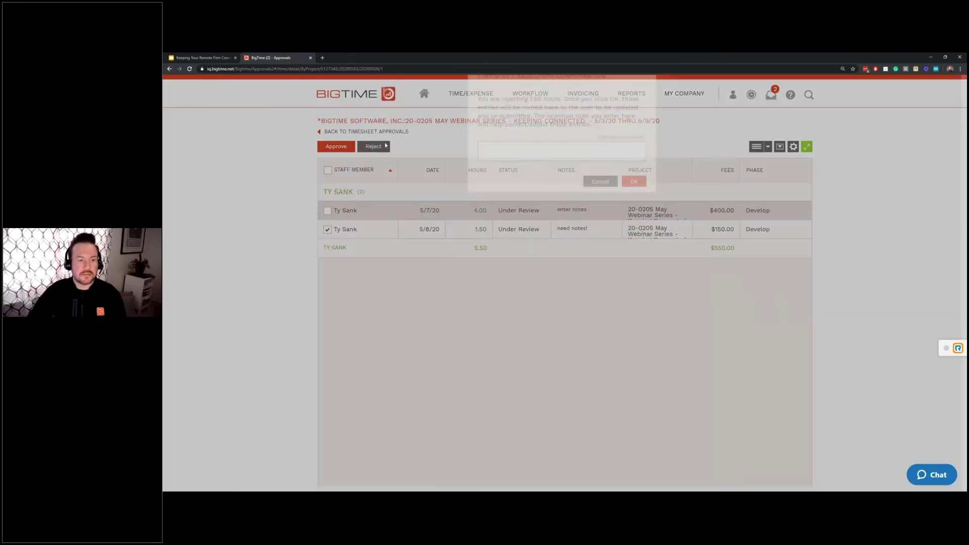
{"action": "type", "text": "Fix this!"}
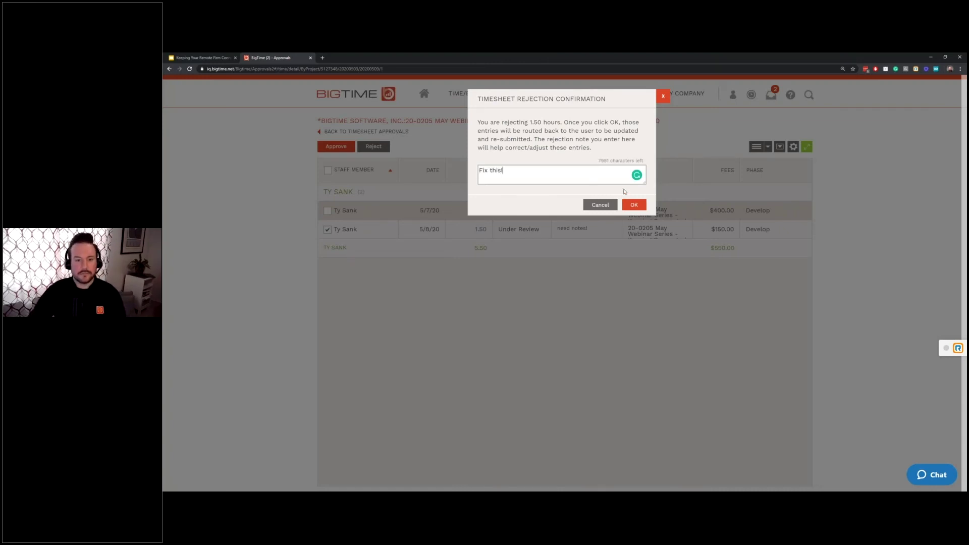
{"action": "left_click", "coordinate": [663, 101]}
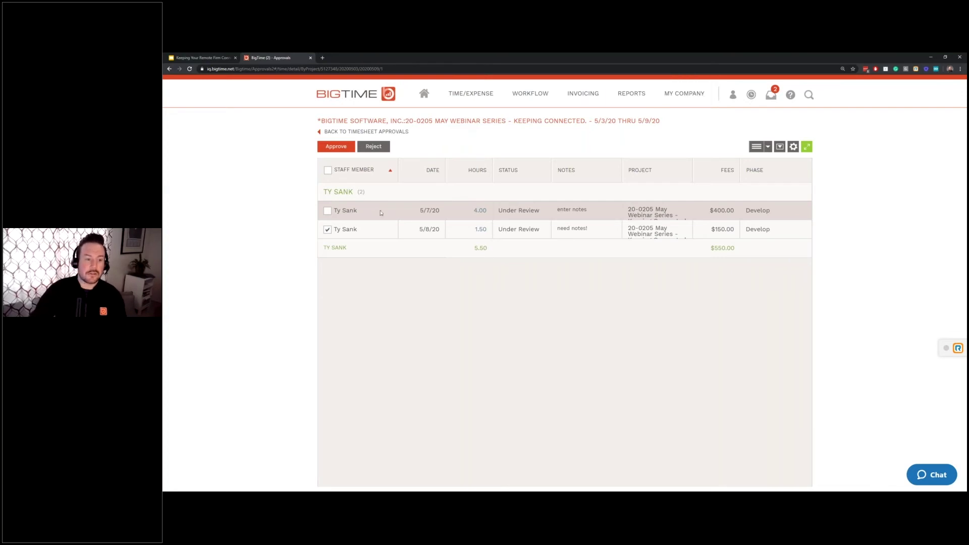
Step: Approve all time entries listed for the May Webinar Series - Keeping Connected project
{"action": "left_click", "coordinate": [328, 171]}
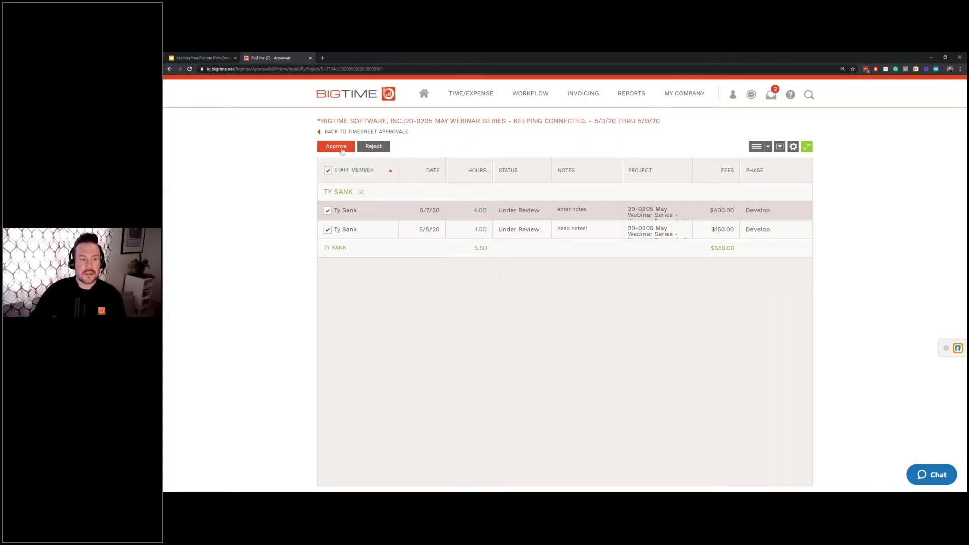
{"action": "left_click", "coordinate": [342, 151]}
{"action": "left_click", "coordinate": [640, 185]}
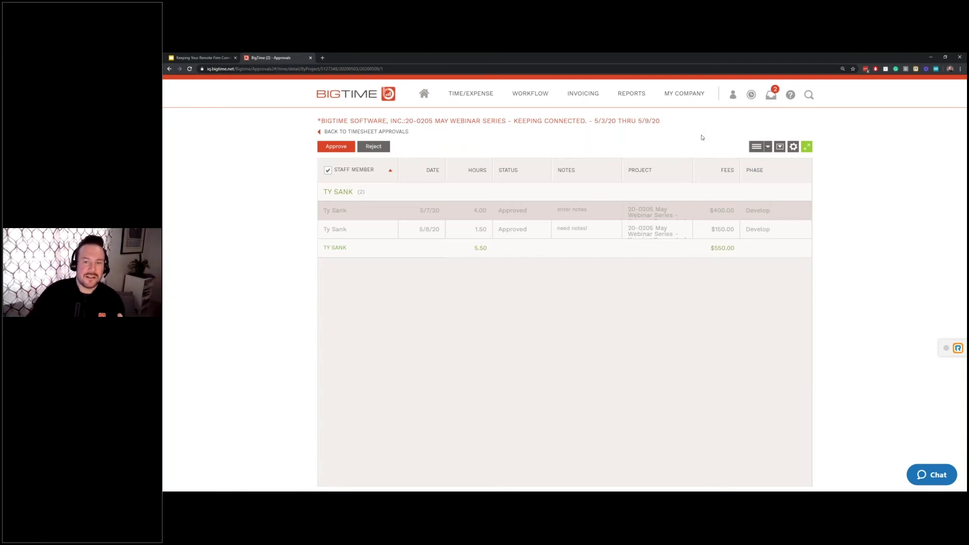
Step: Open the Invoicing Overview from the home dashboard and drill into the work-in-progress by project
{"action": "left_click", "coordinate": [424, 94]}
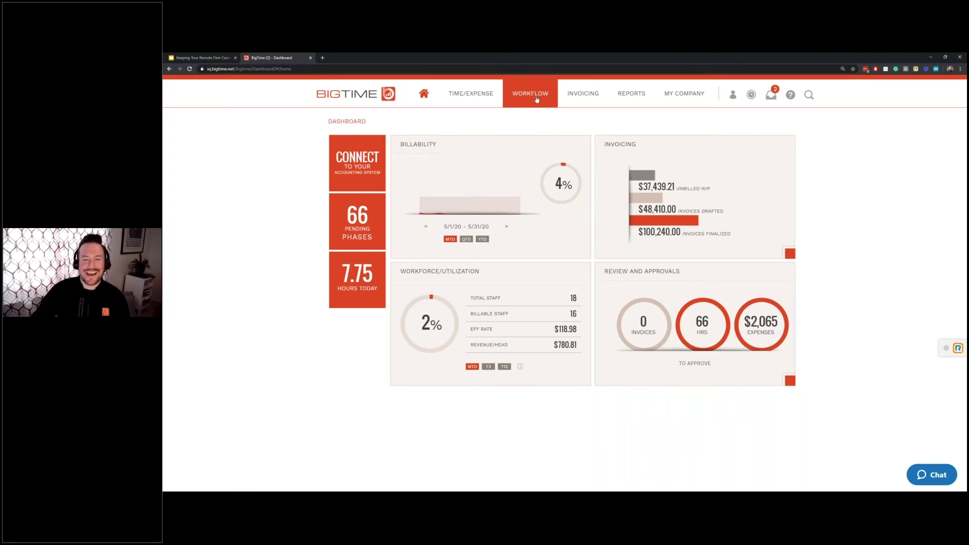
{"action": "mouse_move", "coordinate": [577, 98]}
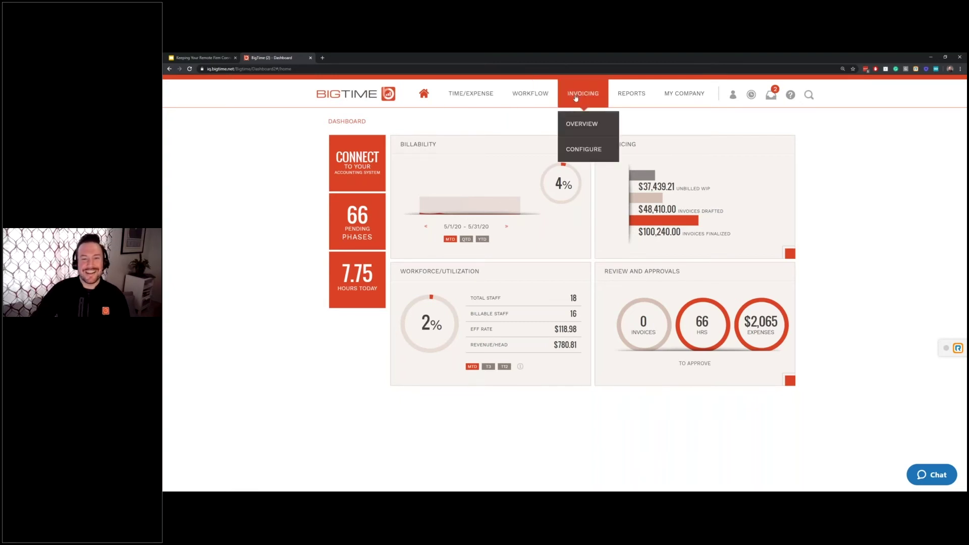
{"action": "left_click", "coordinate": [580, 128]}
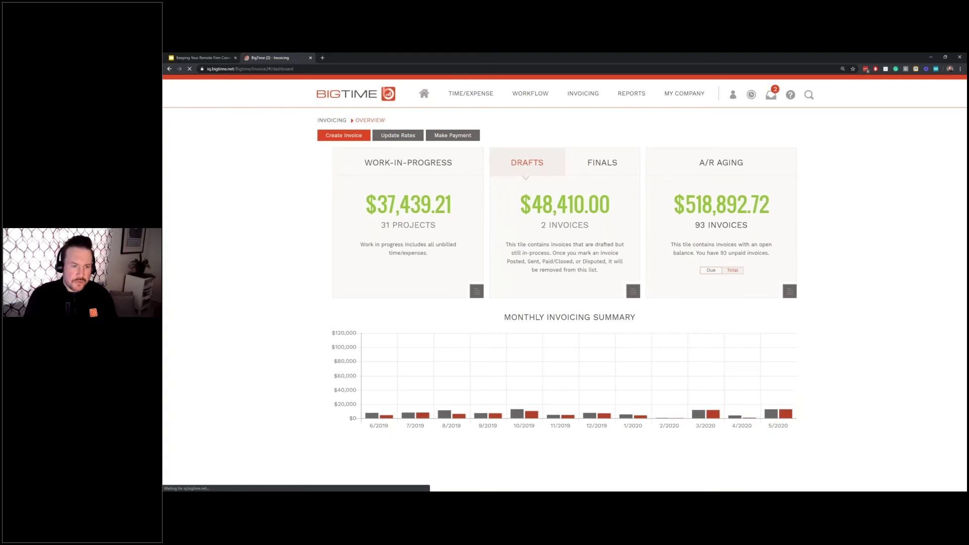
{"action": "left_click_drag", "start_coordinate": [459, 166], "coordinate": [357, 158]}
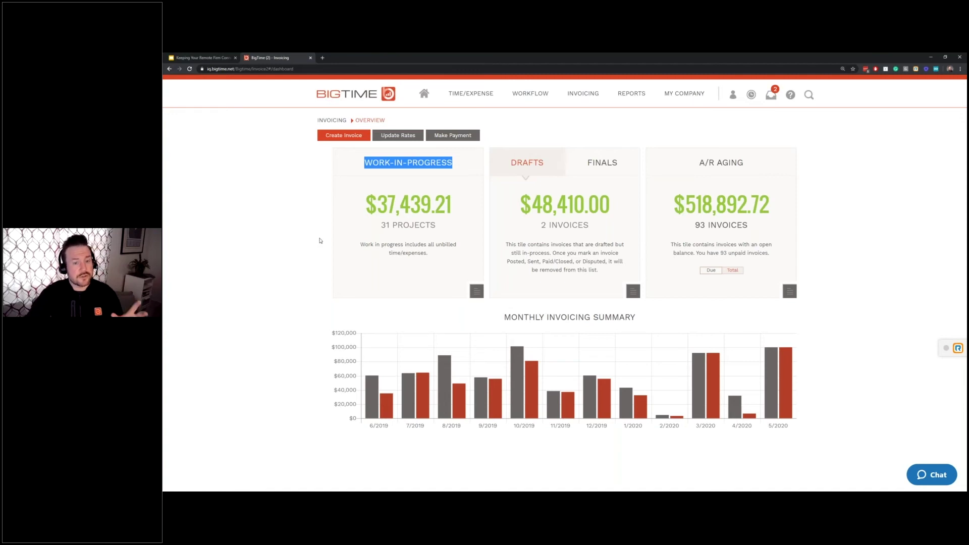
{"action": "left_click", "coordinate": [413, 211]}
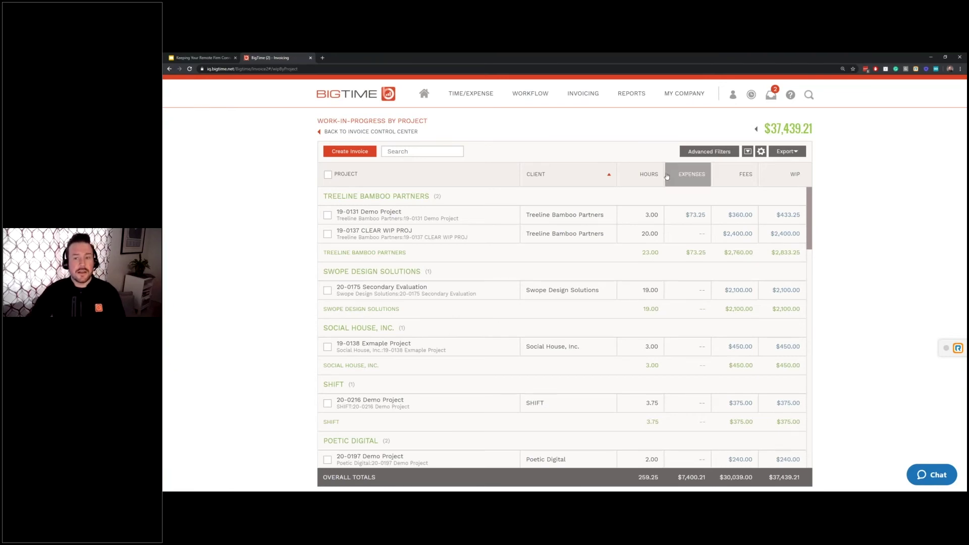
{"action": "left_click", "coordinate": [710, 151]}
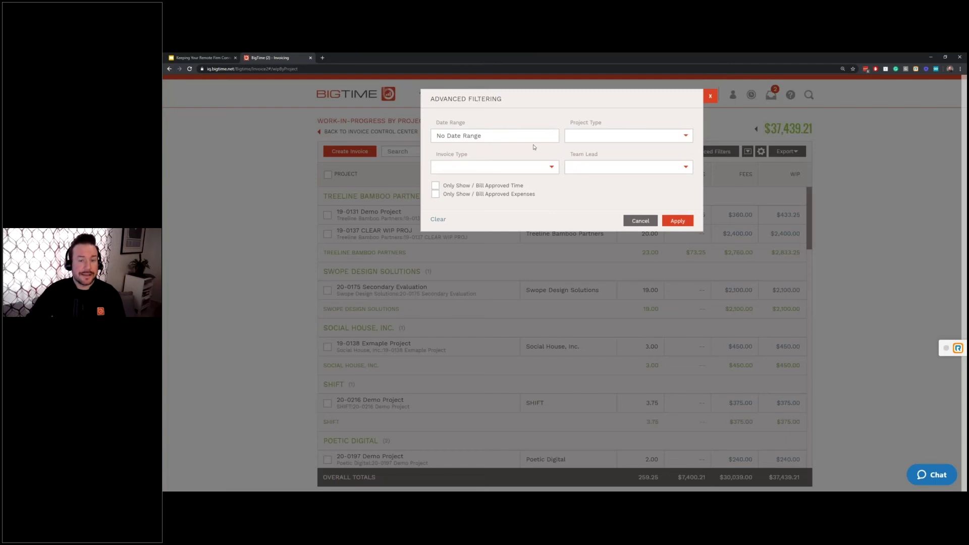
{"action": "left_click", "coordinate": [518, 141]}
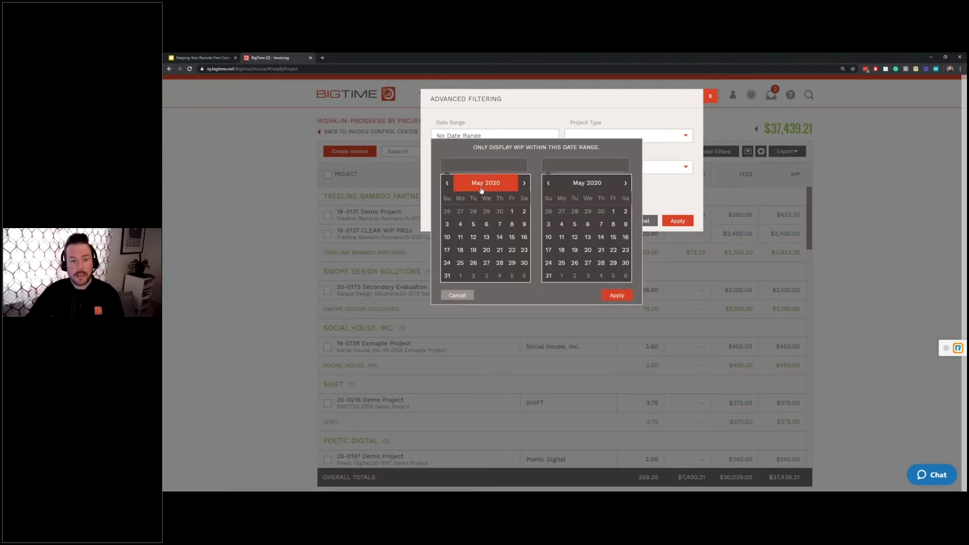
{"action": "left_click", "coordinate": [559, 124]}
{"action": "left_click", "coordinate": [435, 185]}
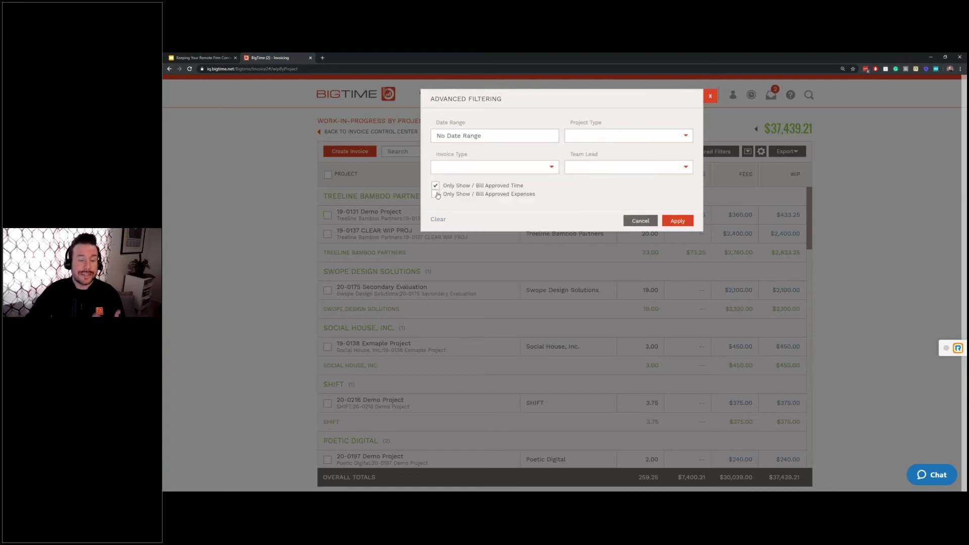
{"action": "left_click", "coordinate": [435, 185]}
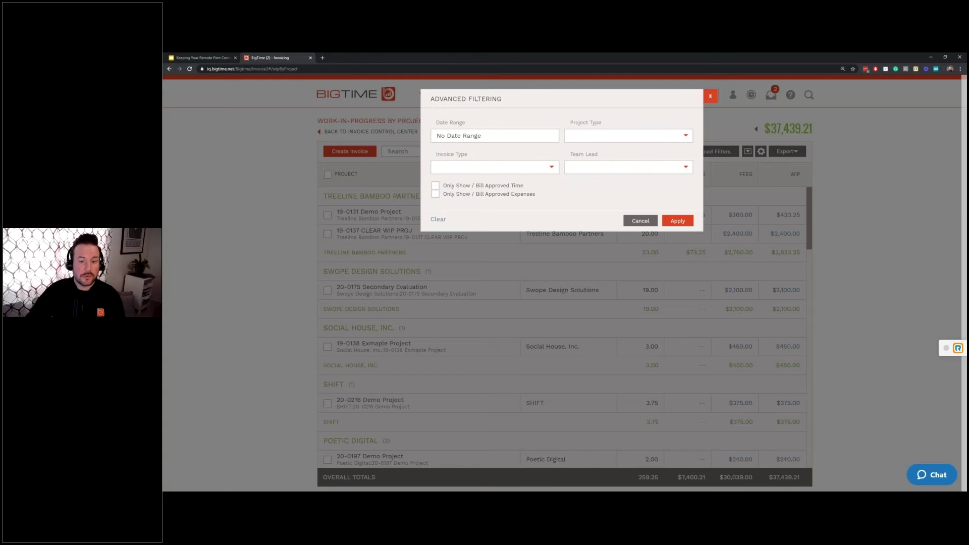
{"action": "left_click", "coordinate": [710, 97]}
Step: Filter the work-in-progress list by "big" and create a Fixed Fee invoice for the 20-0205 May Webinar Series - Keeping Connected project
{"action": "left_click", "coordinate": [437, 153]}
{"action": "type", "text": "big"}
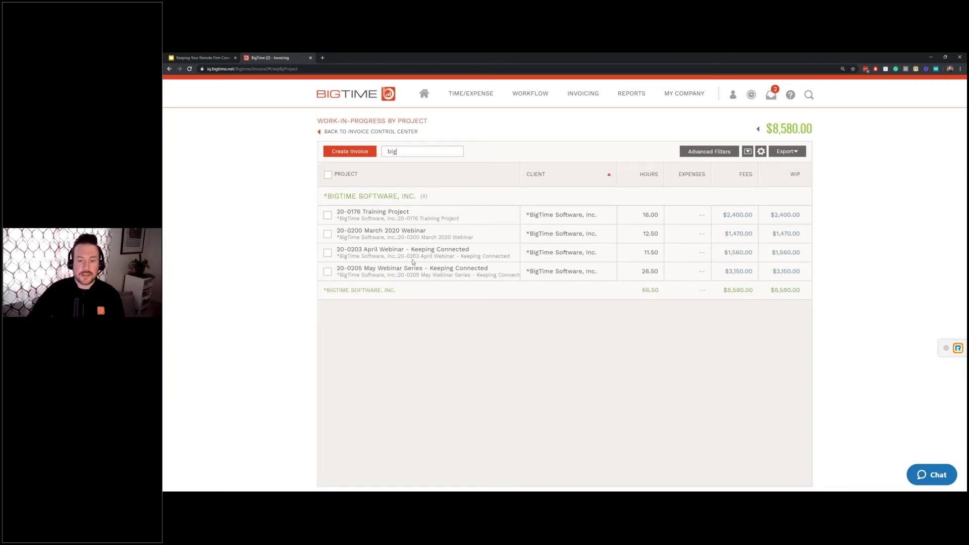
{"action": "left_click", "coordinate": [328, 272]}
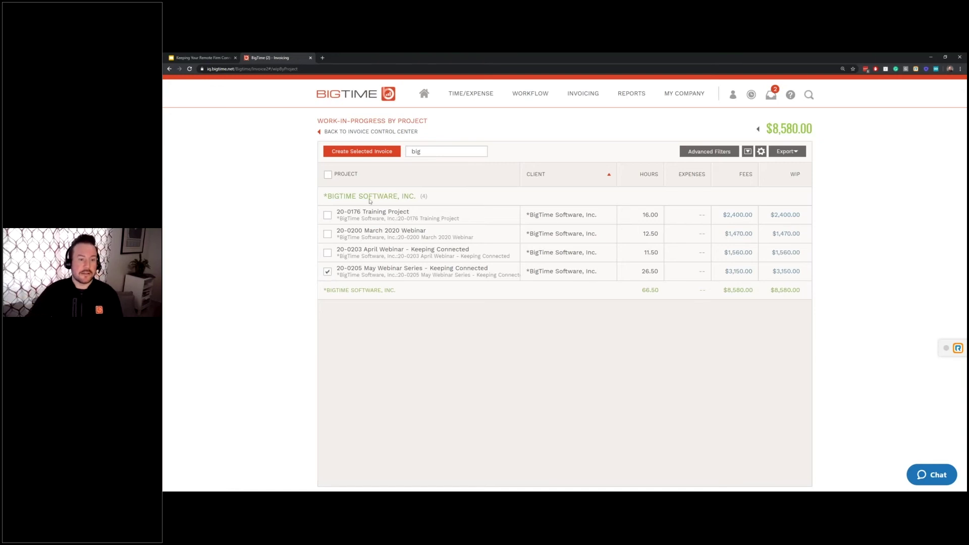
{"action": "left_click", "coordinate": [379, 153]}
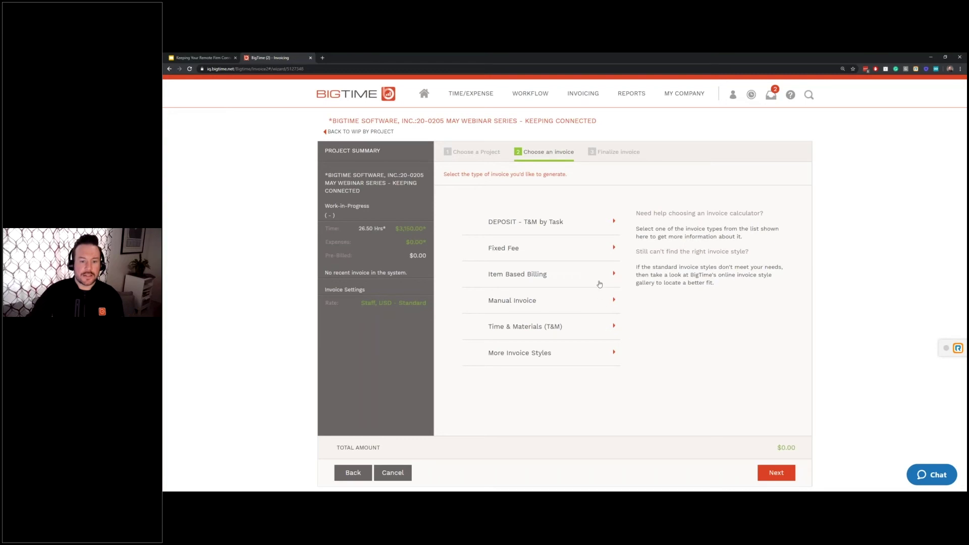
{"action": "left_click", "coordinate": [588, 258]}
{"action": "left_click", "coordinate": [768, 475]}
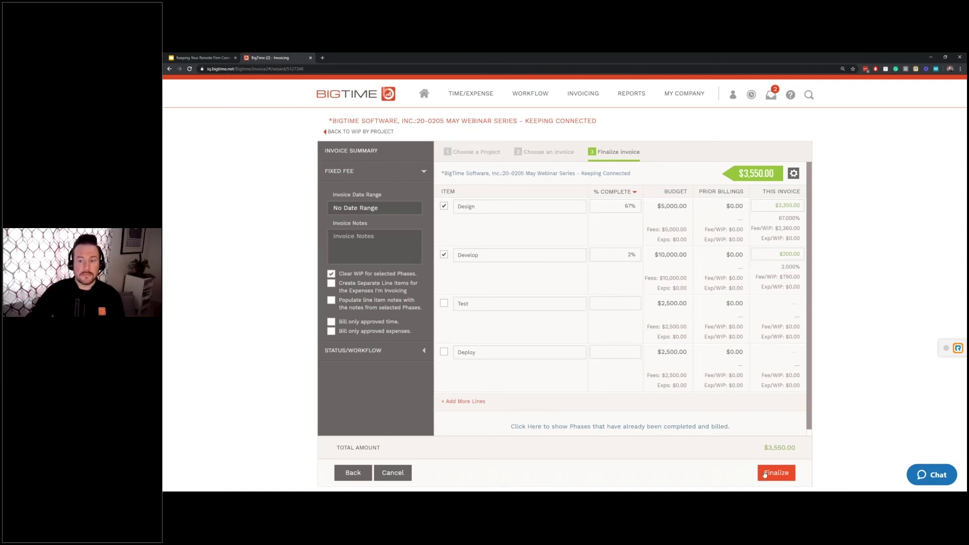
Step: Set the Develop phase's amount on this invoice to $790.00, matching its fee work-in-progress
{"action": "left_click", "coordinate": [789, 254]}
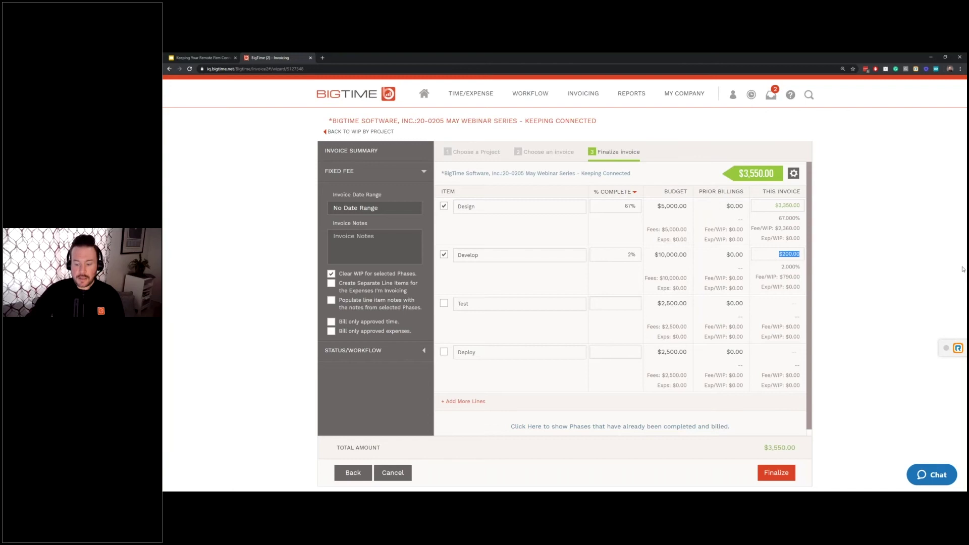
{"action": "type", "text": "790"}
{"action": "left_click", "coordinate": [784, 275]}
{"action": "double_click", "coordinate": [784, 277]}
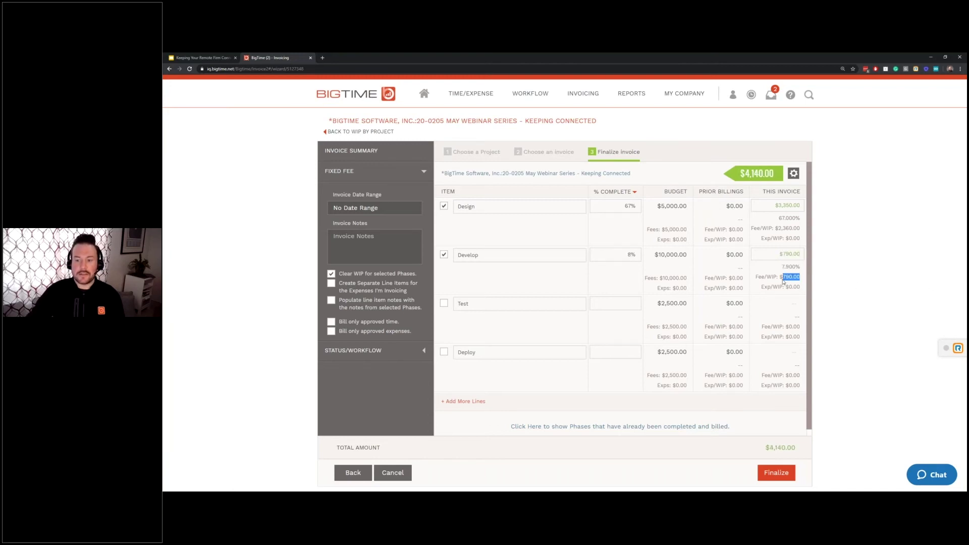
Step: Include the Test phase at 50% complete, and exclude and re-include the Design phase on the invoice
{"action": "left_click", "coordinate": [444, 303]}
{"action": "left_click", "coordinate": [622, 302]}
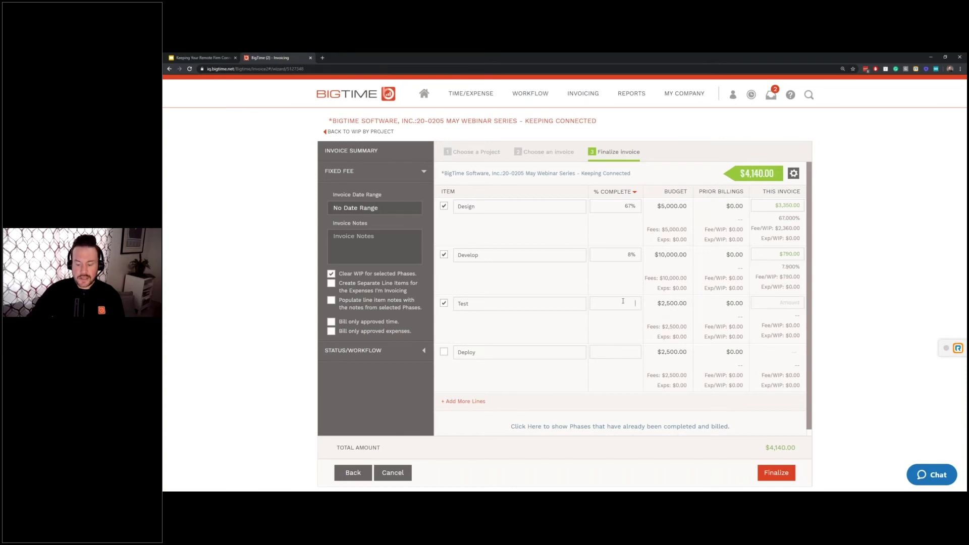
{"action": "type", "text": "50"}
{"action": "left_click", "coordinate": [757, 298]}
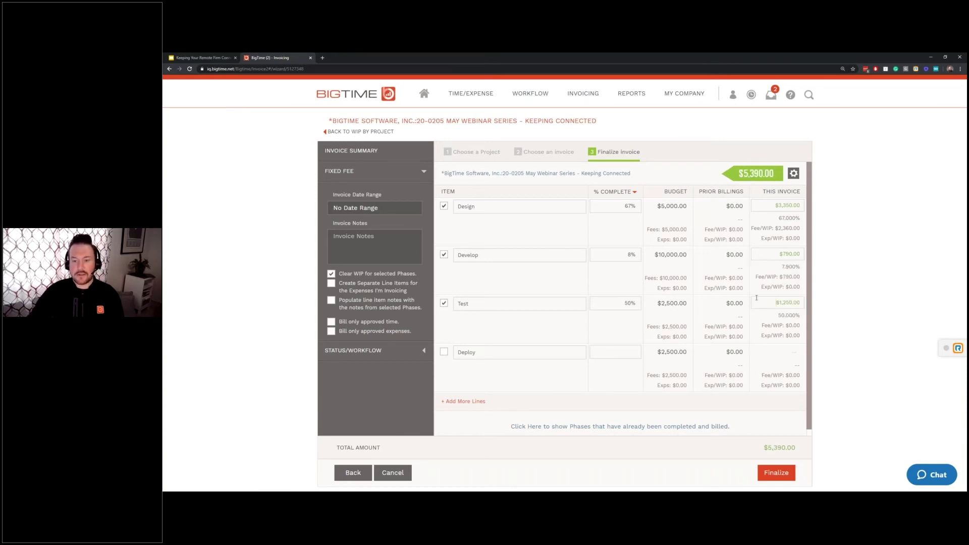
{"action": "left_click", "coordinate": [444, 206]}
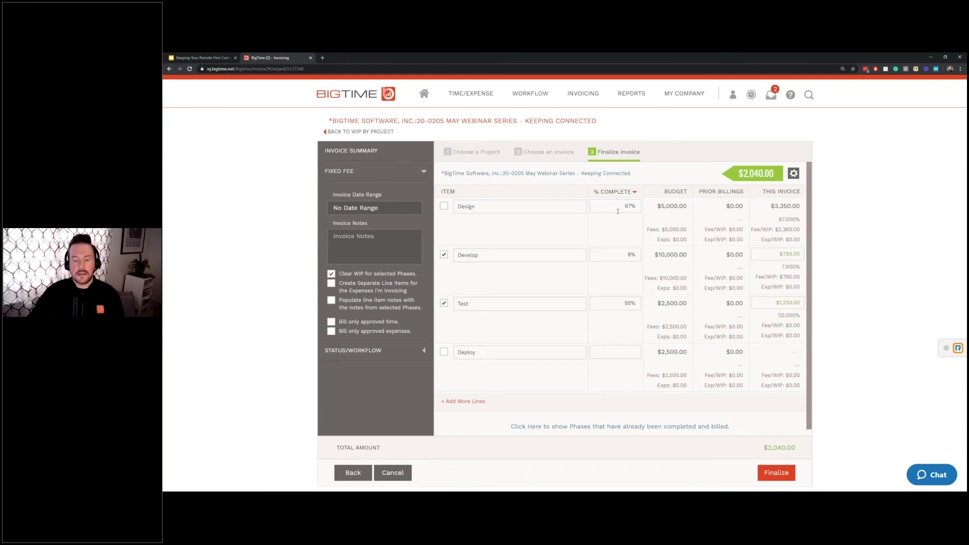
{"action": "left_click", "coordinate": [444, 206]}
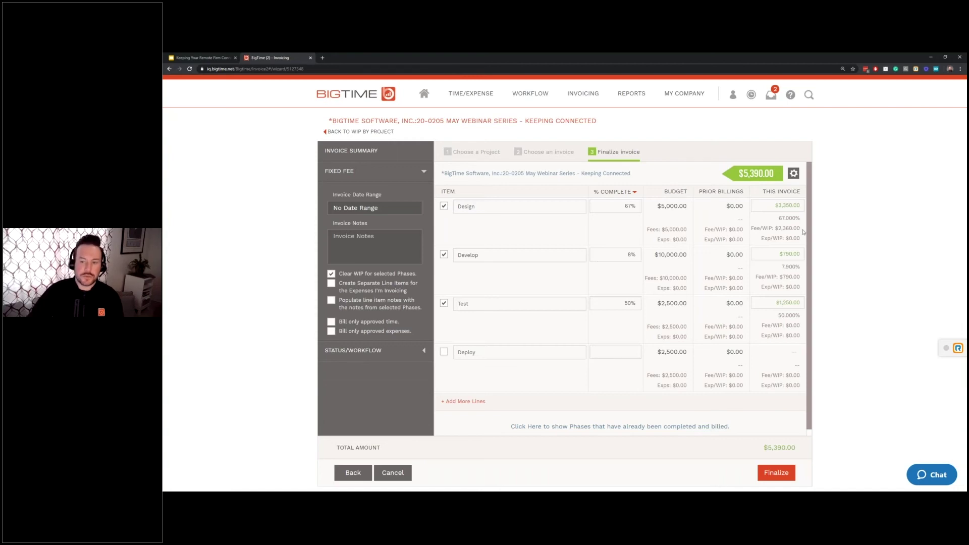
Step: Set the Design phase's amount on this invoice to $2,360.00
{"action": "left_click", "coordinate": [770, 205]}
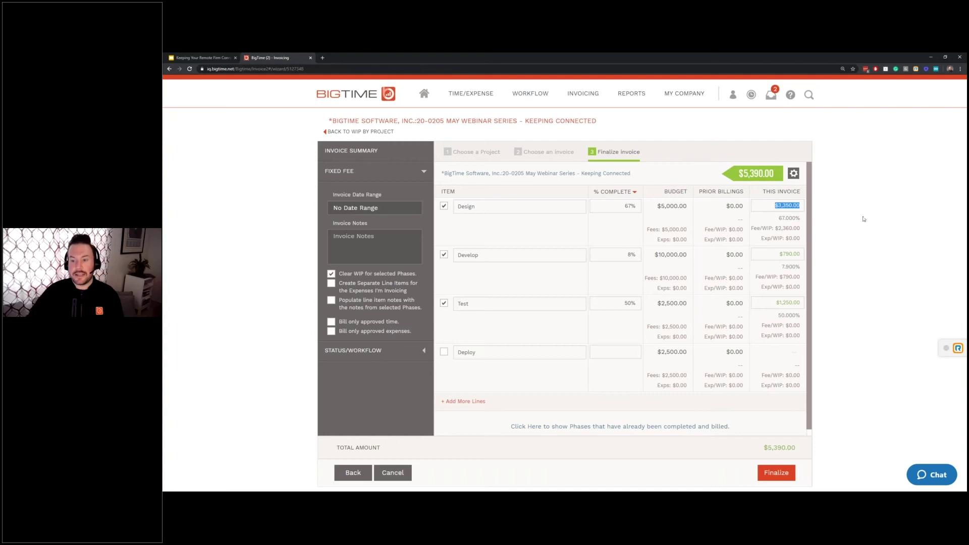
{"action": "type", "text": "2360"}
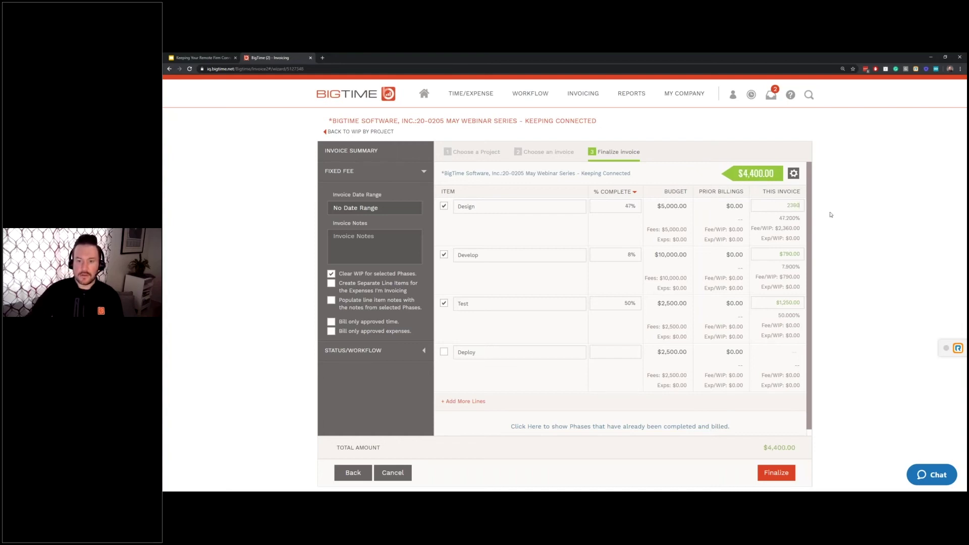
{"action": "left_click", "coordinate": [747, 265]}
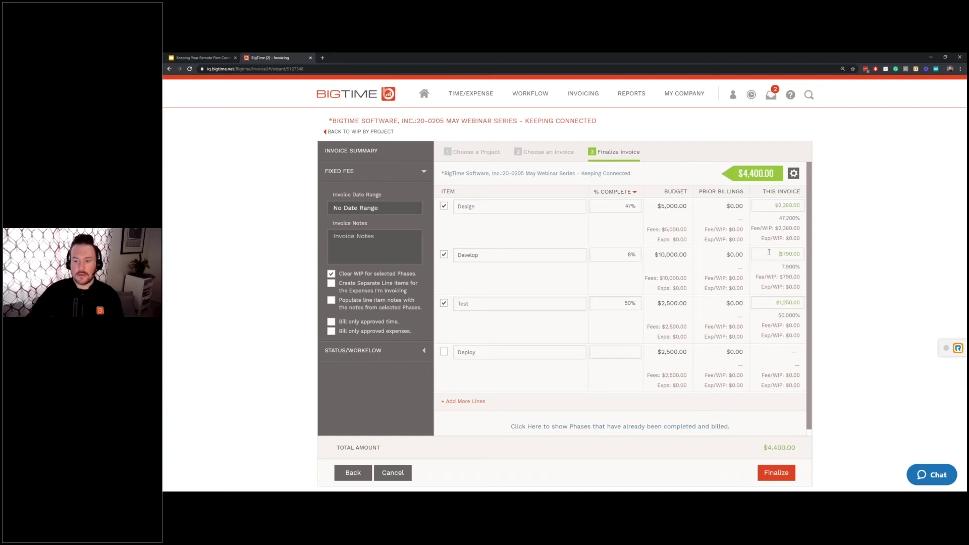
Step: Exclude the Test phase from the invoice and finalize the draft
{"action": "left_click", "coordinate": [444, 303]}
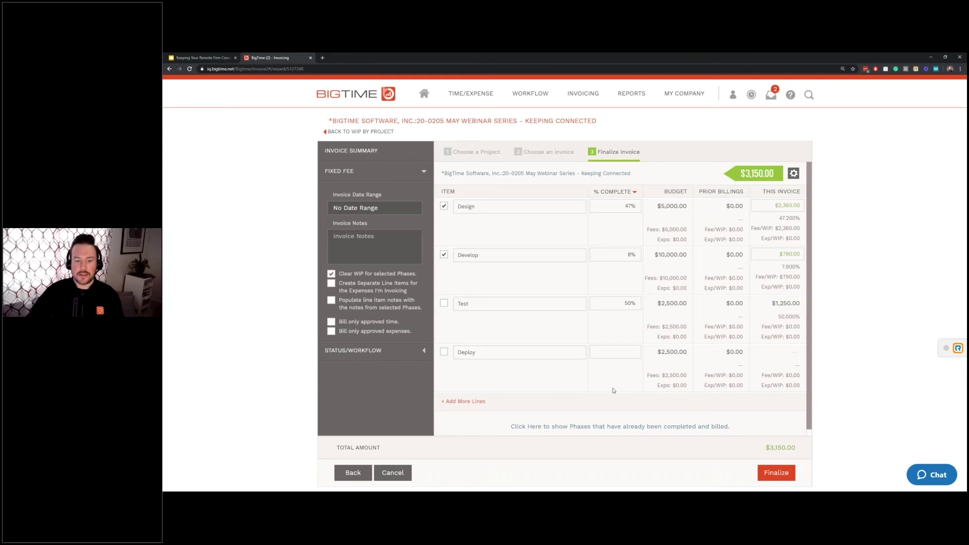
{"action": "left_click", "coordinate": [781, 476]}
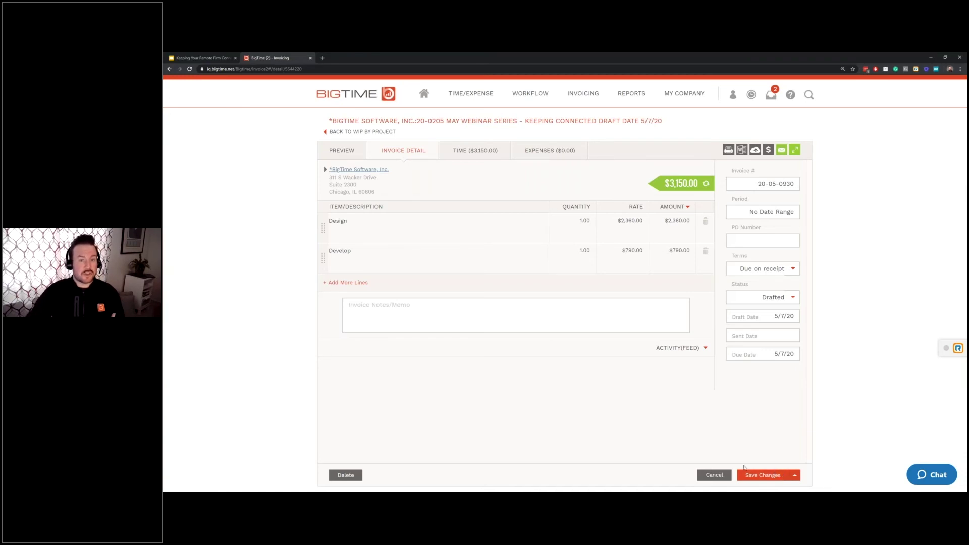
Step: Check the time entries billed on the drafted invoice and generate its PDF with the Demo Template
{"action": "left_click", "coordinate": [489, 152]}
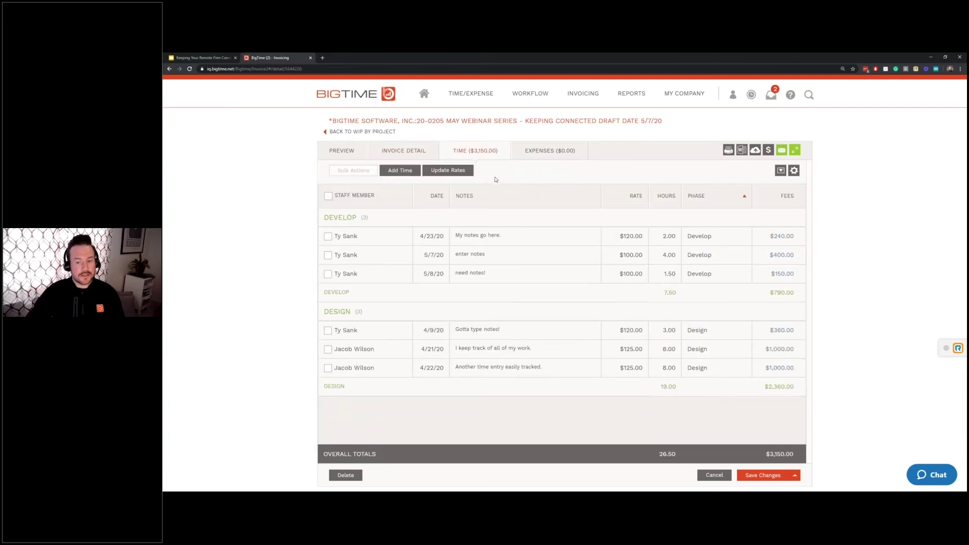
{"action": "left_click", "coordinate": [404, 151]}
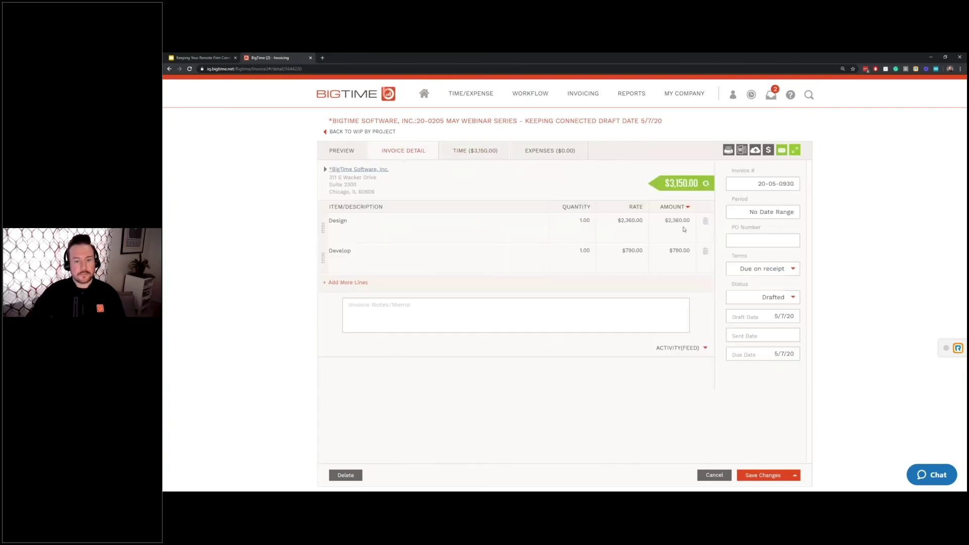
{"action": "left_click", "coordinate": [728, 151]}
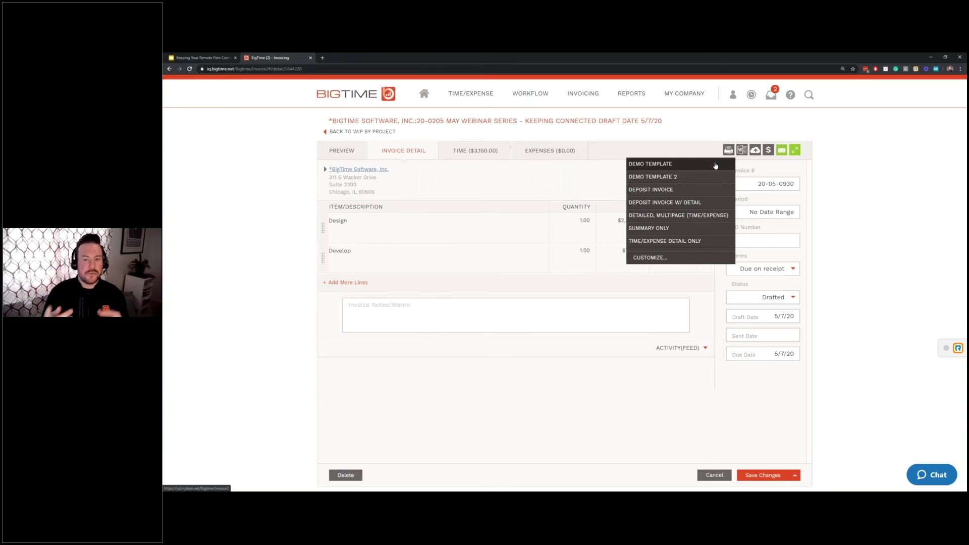
{"action": "left_click", "coordinate": [678, 166]}
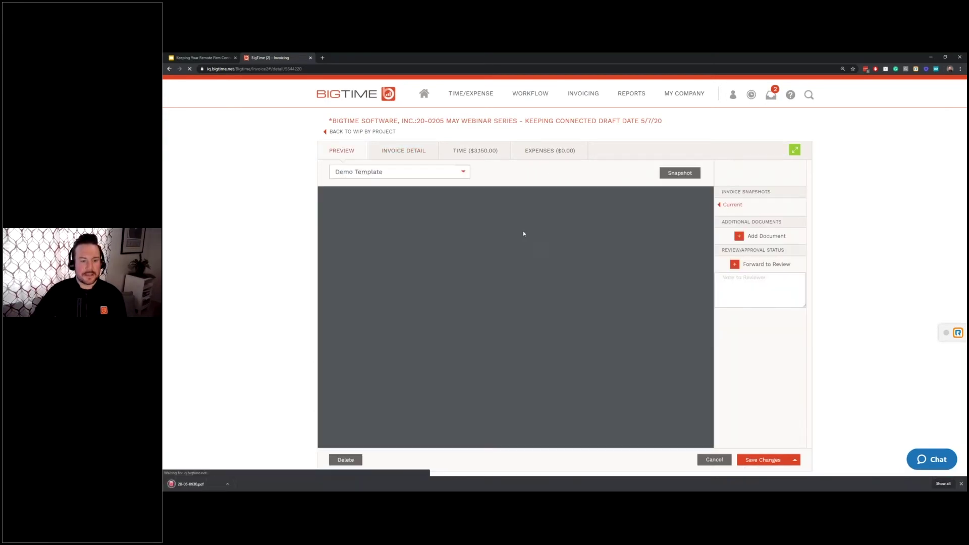
Step: Examine the invoice preview's header, budget summary, time details by phase and total amount due
{"action": "left_click_drag", "start_coordinate": [710, 256], "coordinate": [712, 315]}
{"action": "scroll", "coordinate": [340, 245], "scroll_direction": "up", "scroll_amount": 3}
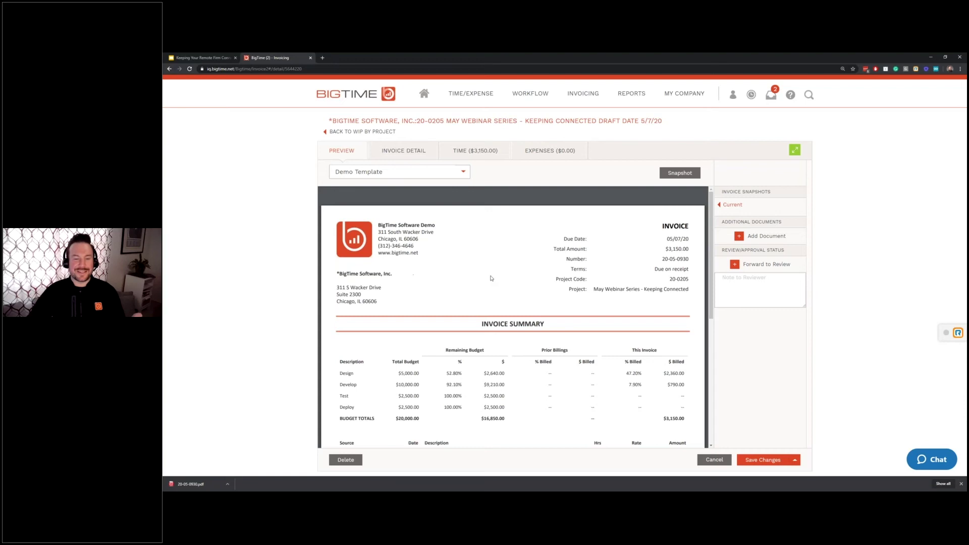
{"action": "left_click_drag", "start_coordinate": [710, 232], "coordinate": [716, 291]}
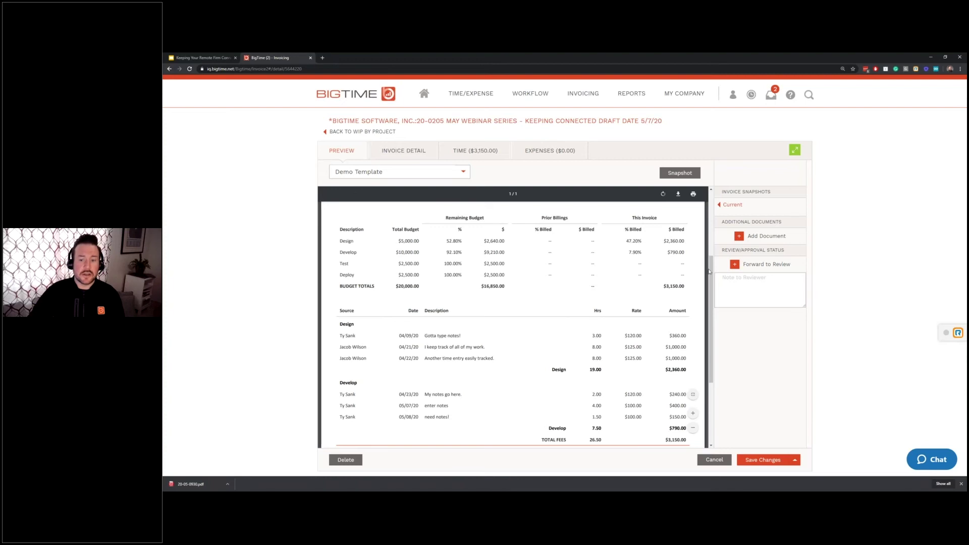
{"action": "left_click_drag", "start_coordinate": [711, 273], "coordinate": [707, 293]}
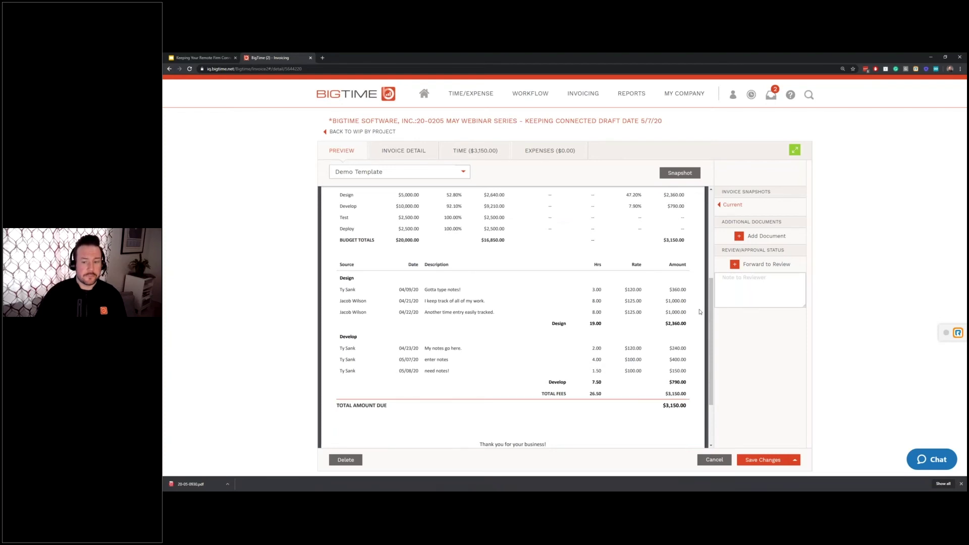
{"action": "left_click_drag", "start_coordinate": [713, 306], "coordinate": [712, 195]}
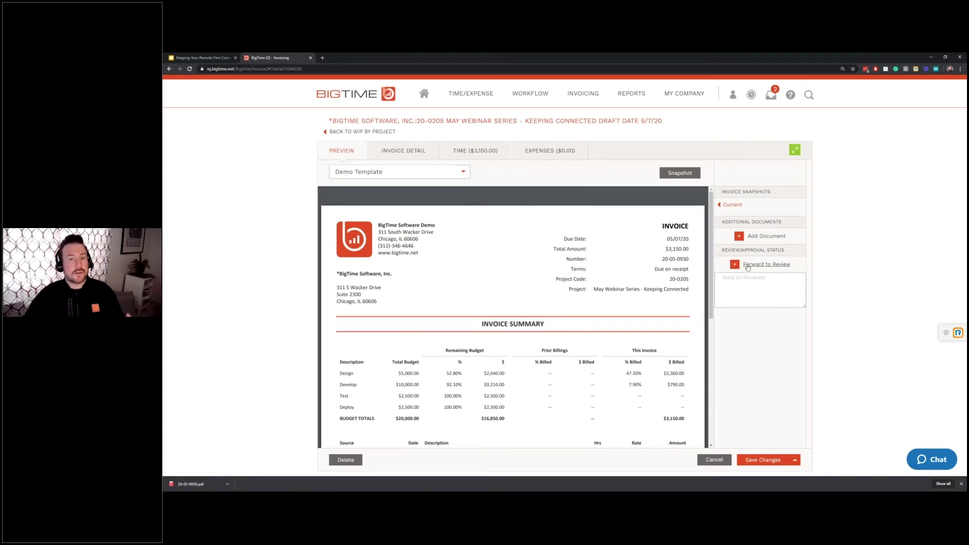
Step: Add the reviewer note "Here are some notes!" and forward the invoice to review
{"action": "left_click", "coordinate": [760, 288]}
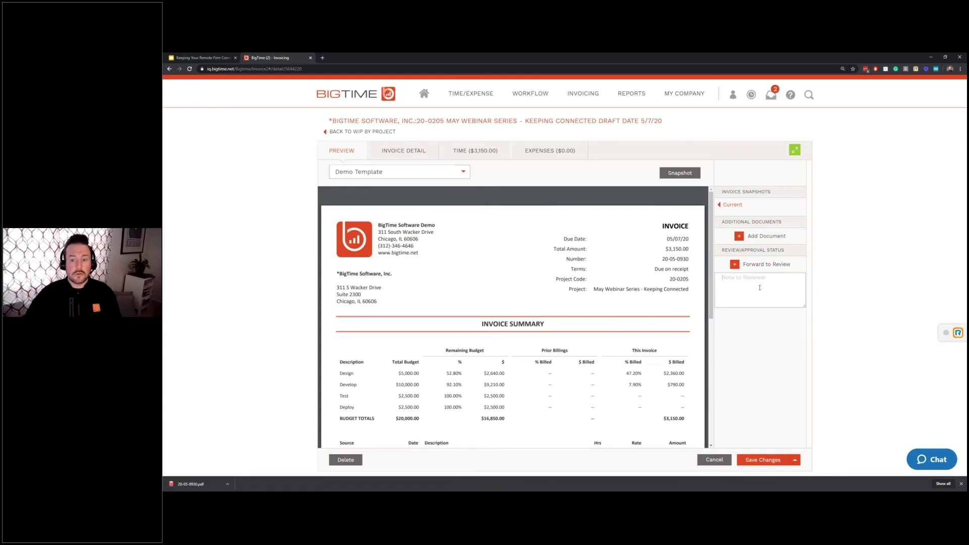
{"action": "type", "text": "Here are "}
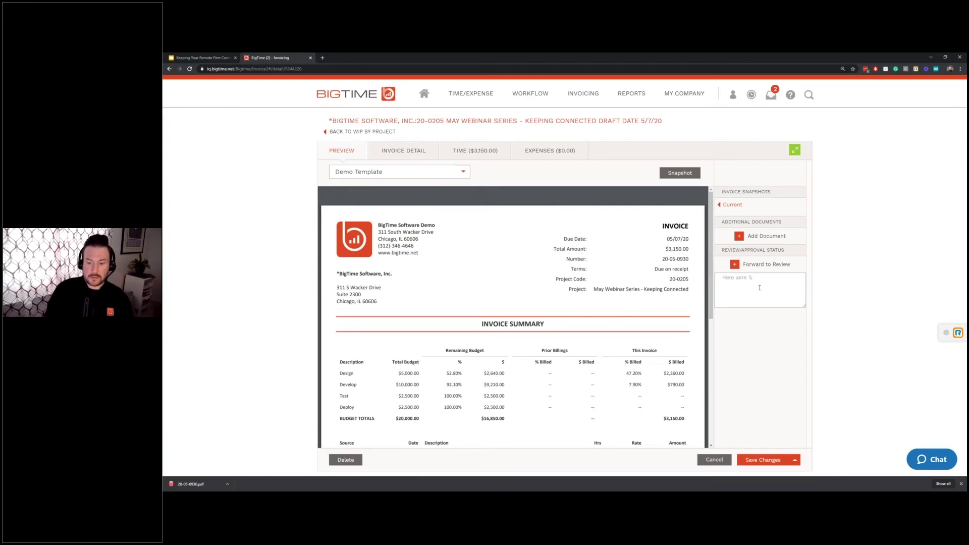
{"action": "type", "text": "some notes!"}
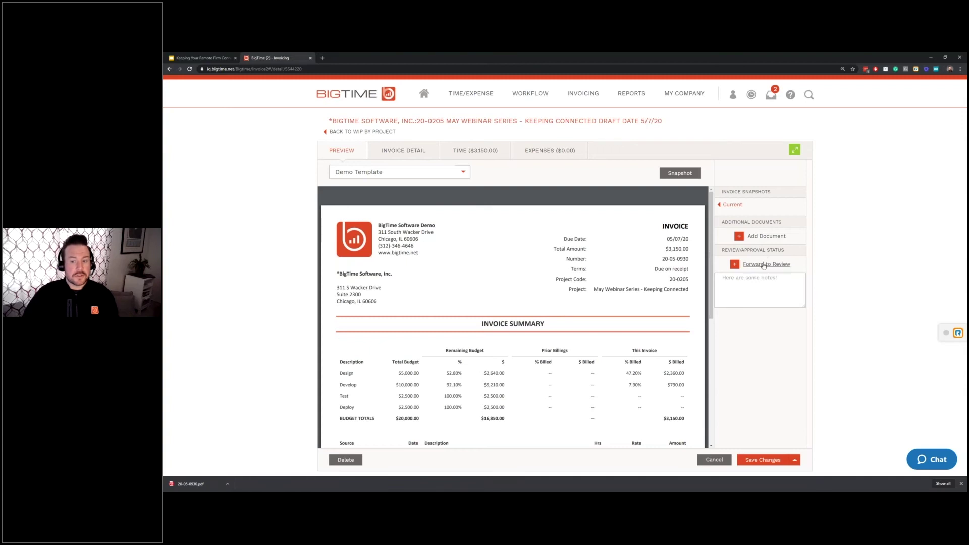
{"action": "left_click", "coordinate": [763, 266]}
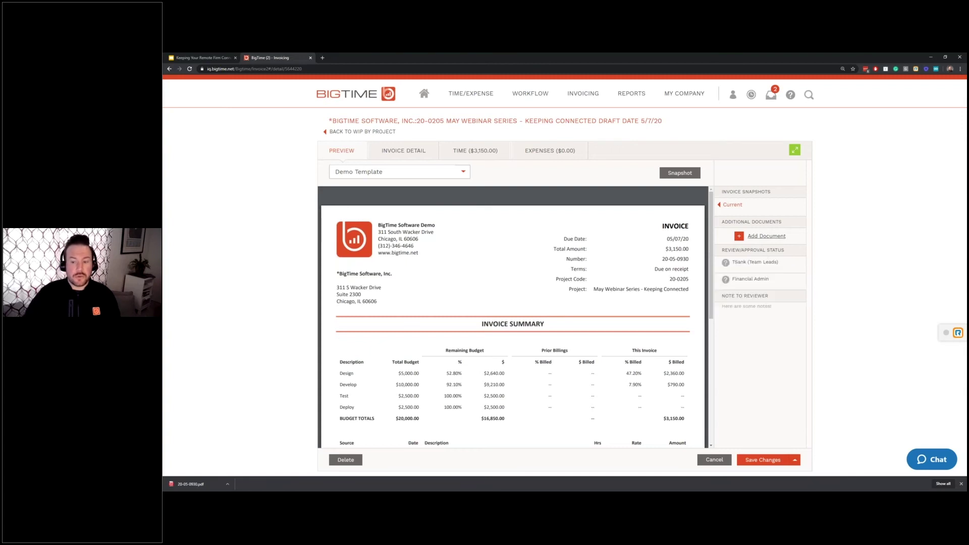
Step: Open the draft invoices from the Invoicing Overview and begin review and approval for all of them in bulk
{"action": "mouse_move", "coordinate": [583, 93]}
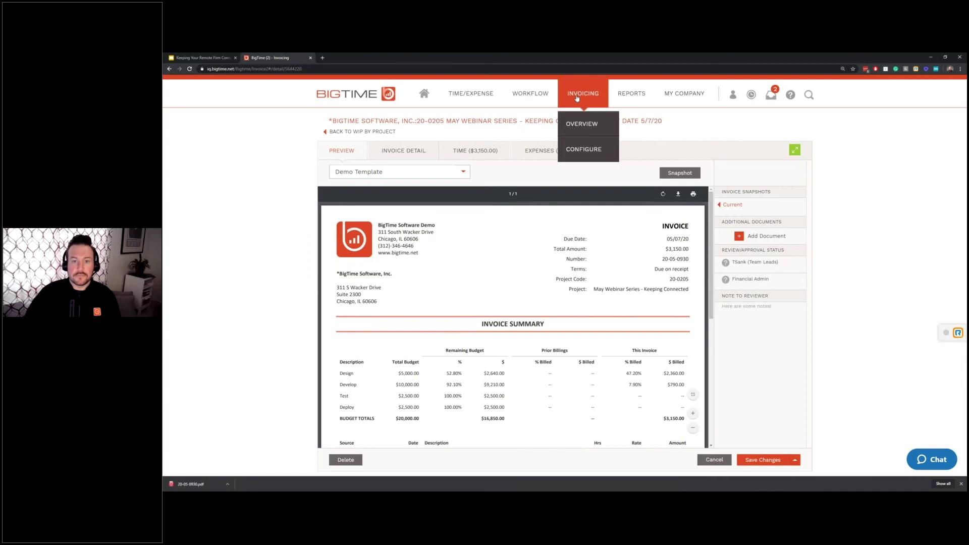
{"action": "left_click", "coordinate": [586, 129]}
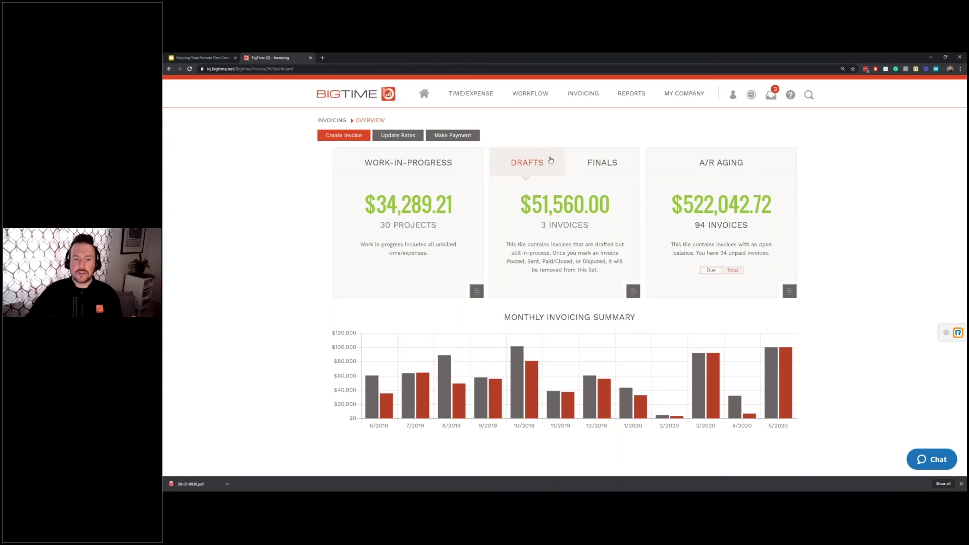
{"action": "left_click", "coordinate": [551, 160]}
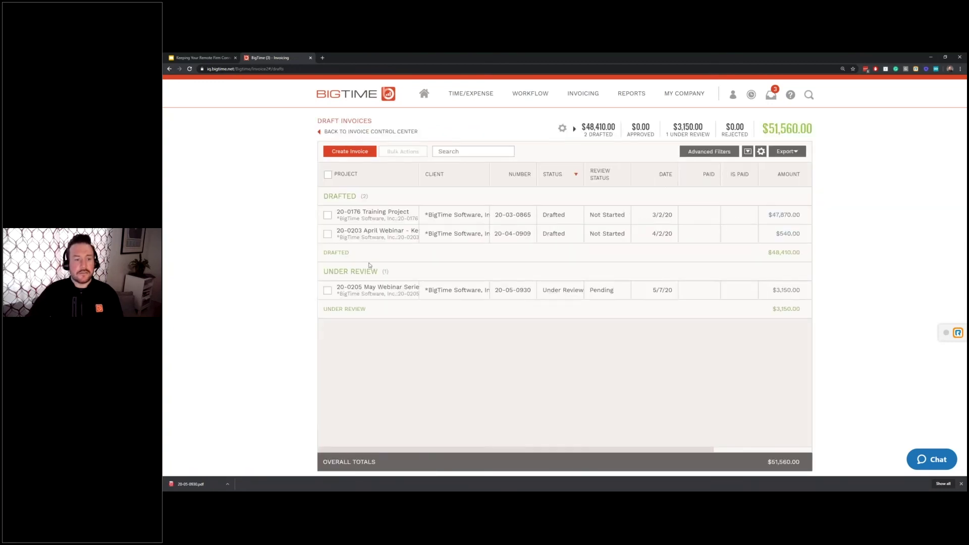
{"action": "left_click", "coordinate": [328, 175]}
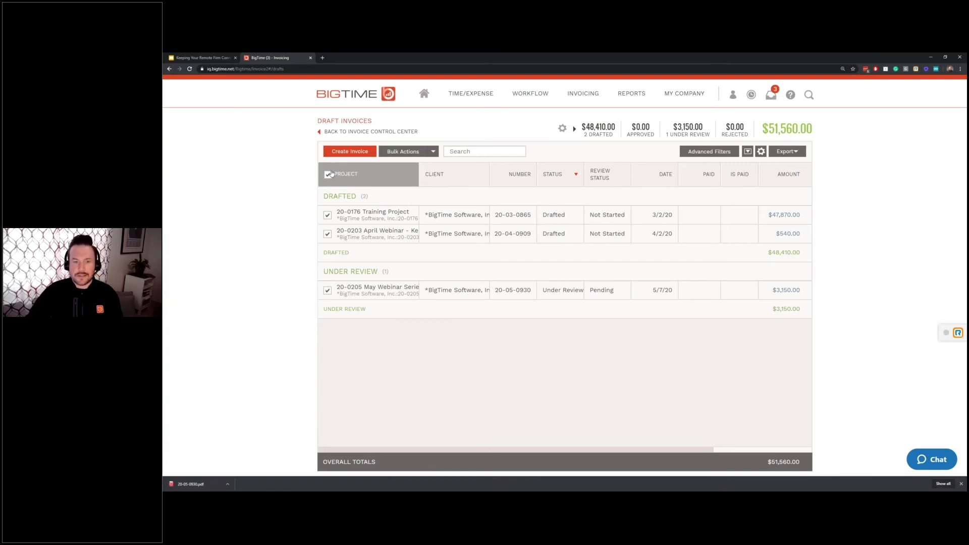
{"action": "left_click", "coordinate": [433, 152]}
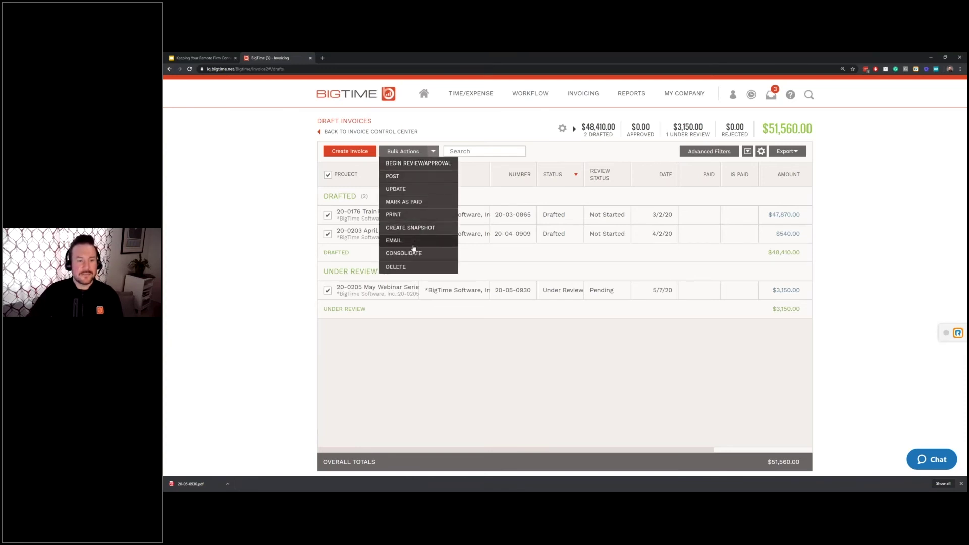
{"action": "left_click", "coordinate": [416, 163]}
{"action": "left_click", "coordinate": [588, 172]}
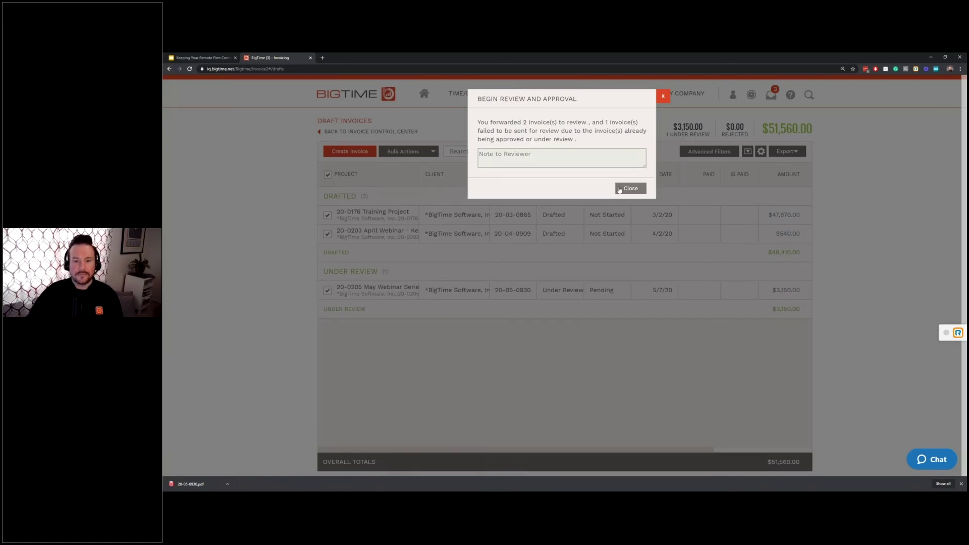
{"action": "left_click", "coordinate": [623, 189]}
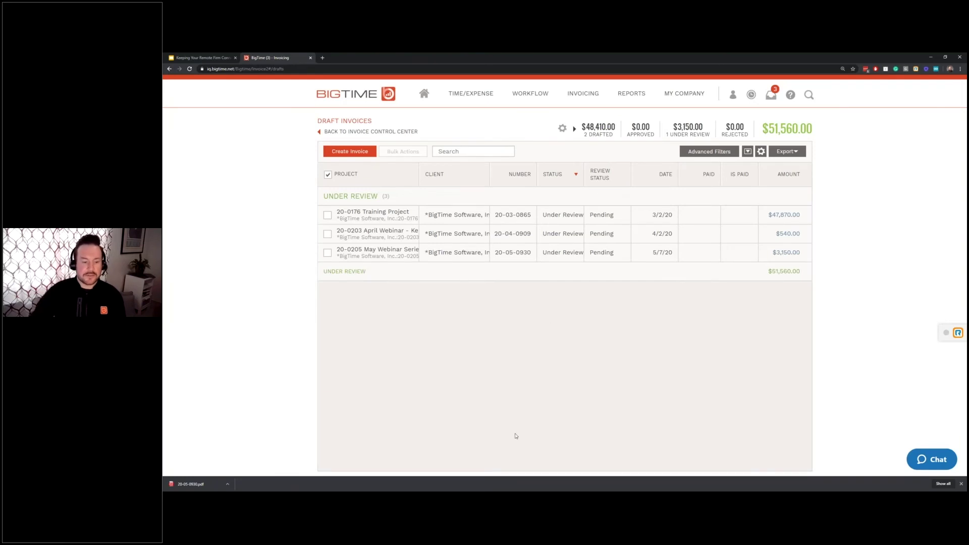
Step: Switch to Slack to check the BigTime invoice review notification, and return to the draft invoices in BigTime
{"action": "key", "text": "alt+Tab"}
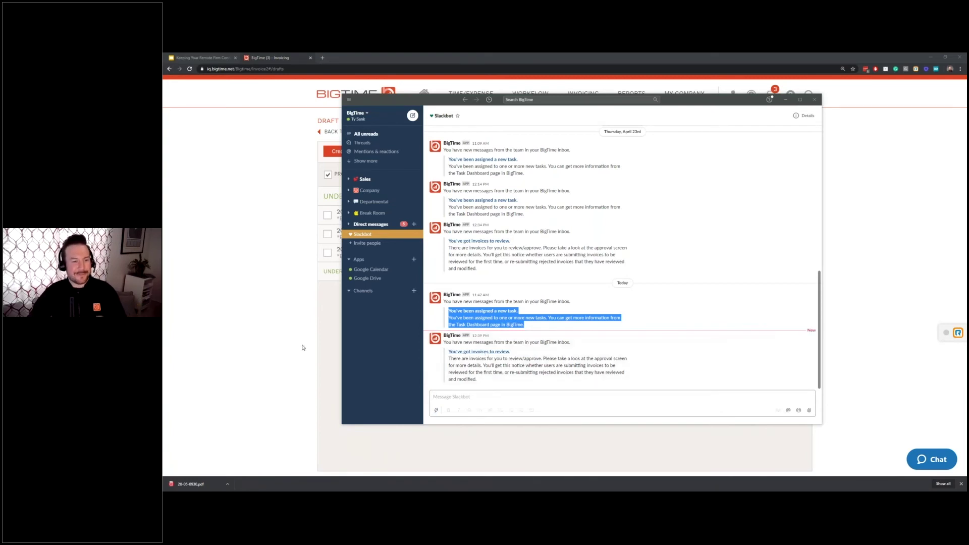
{"action": "left_click", "coordinate": [255, 352]}
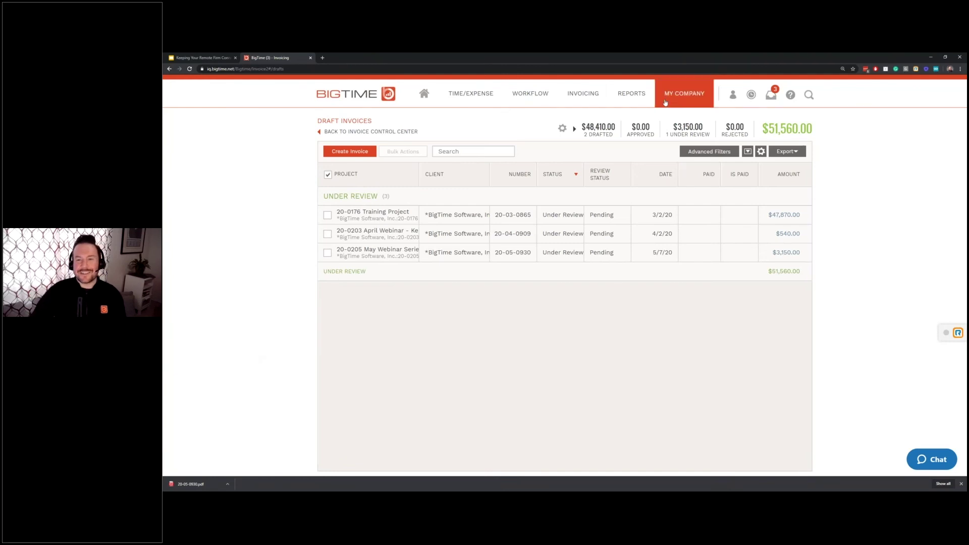
Step: View the invoices awaiting review and approval sorted by project, and return to the home dashboard
{"action": "mouse_move", "coordinate": [669, 101]}
{"action": "left_click", "coordinate": [681, 190]}
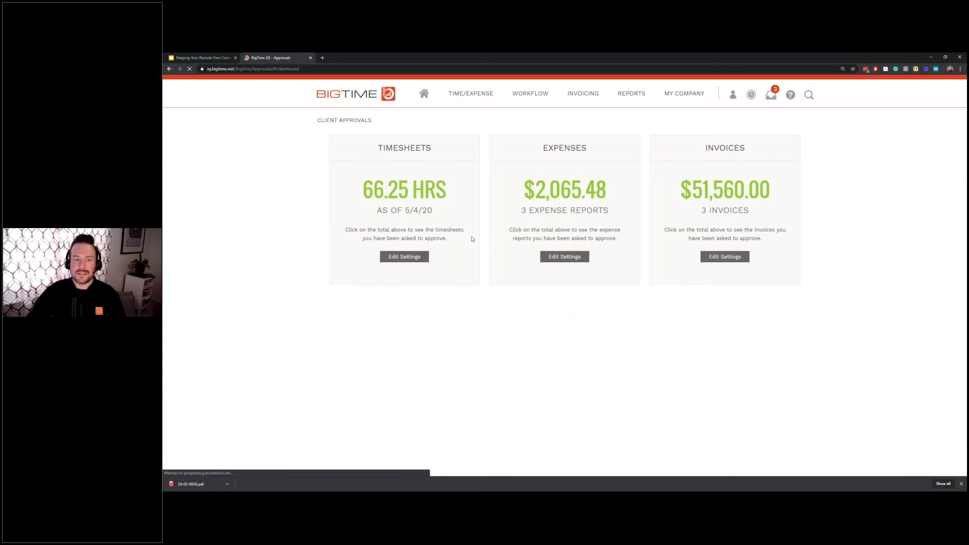
{"action": "left_click", "coordinate": [721, 189]}
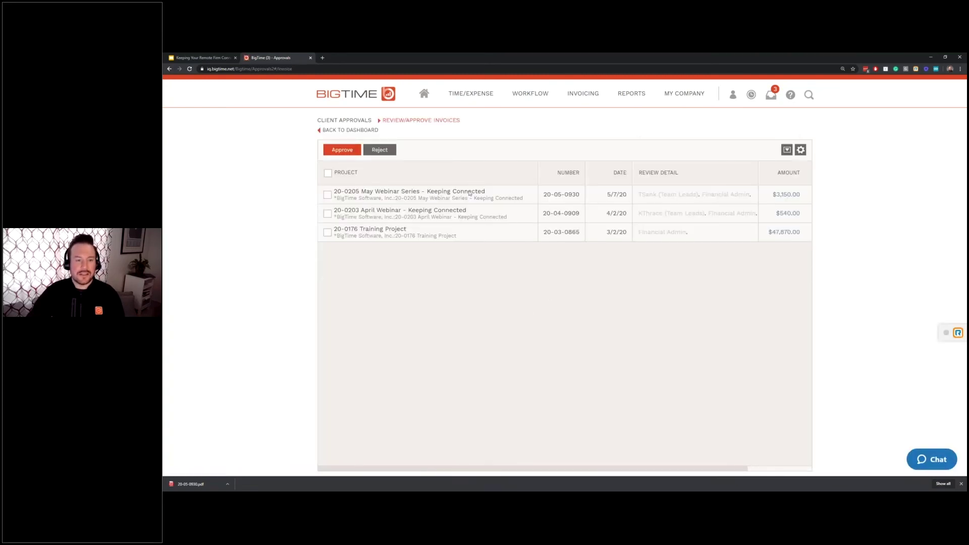
{"action": "left_click", "coordinate": [476, 175]}
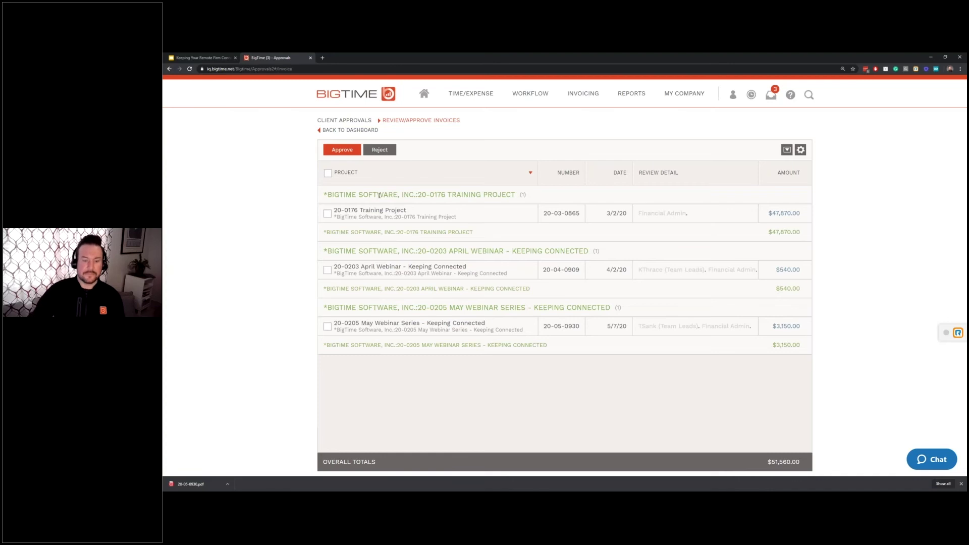
{"action": "left_click", "coordinate": [424, 94]}
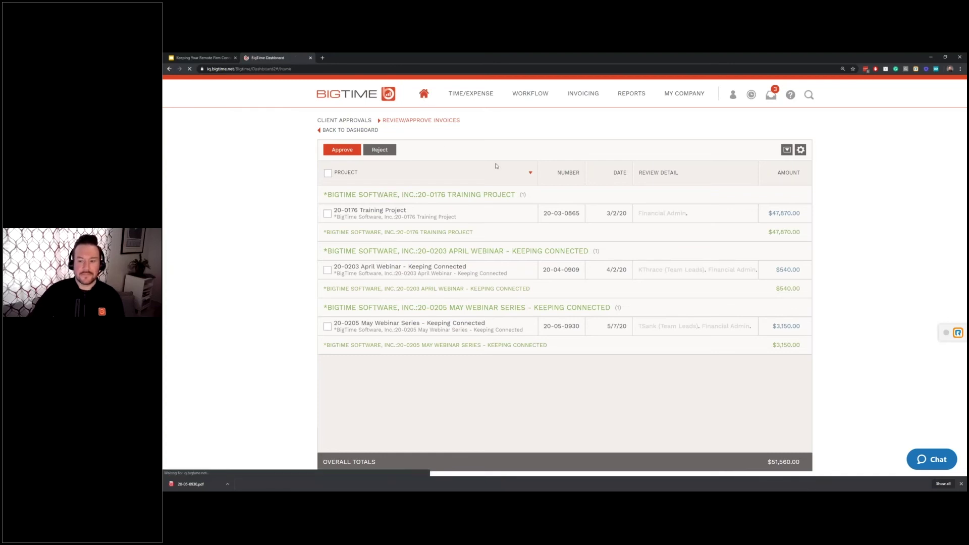